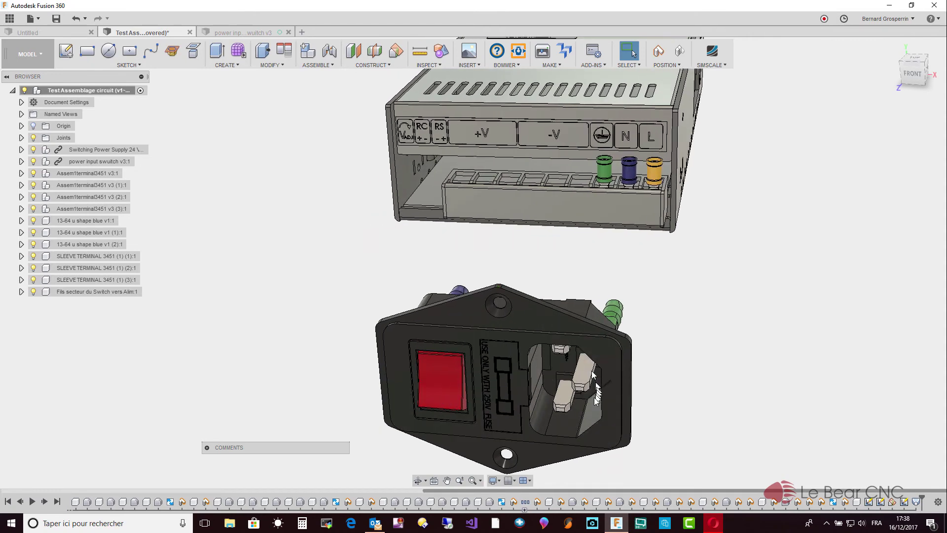
# Activate the "Fils secteur du Switch vers Alim" component for editing
pyautogui.scroll(1, 567, 427)
pyautogui.keyDown('shift'); pyautogui.moveTo(567, 427); pyautogui.dragTo(554, 463, button='middle'); pyautogui.keyUp('shift')
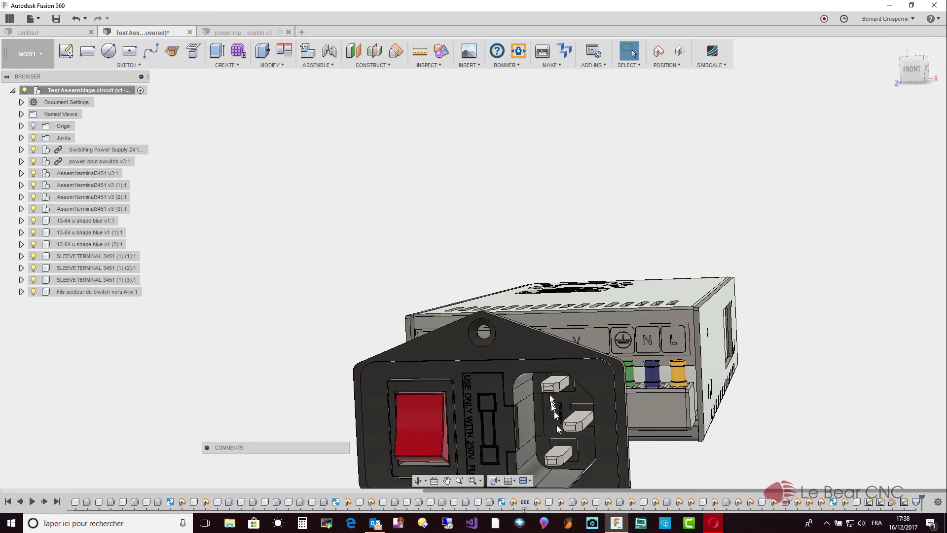
pyautogui.keyDown('shift'); pyautogui.moveTo(559, 428); pyautogui.dragTo(548, 357, button='middle'); pyautogui.keyUp('shift')
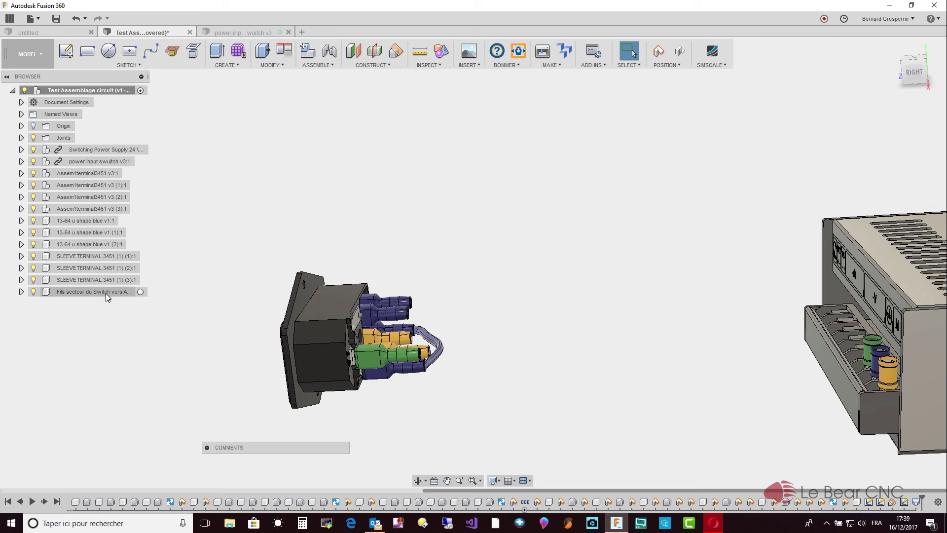
pyautogui.click(140, 293)
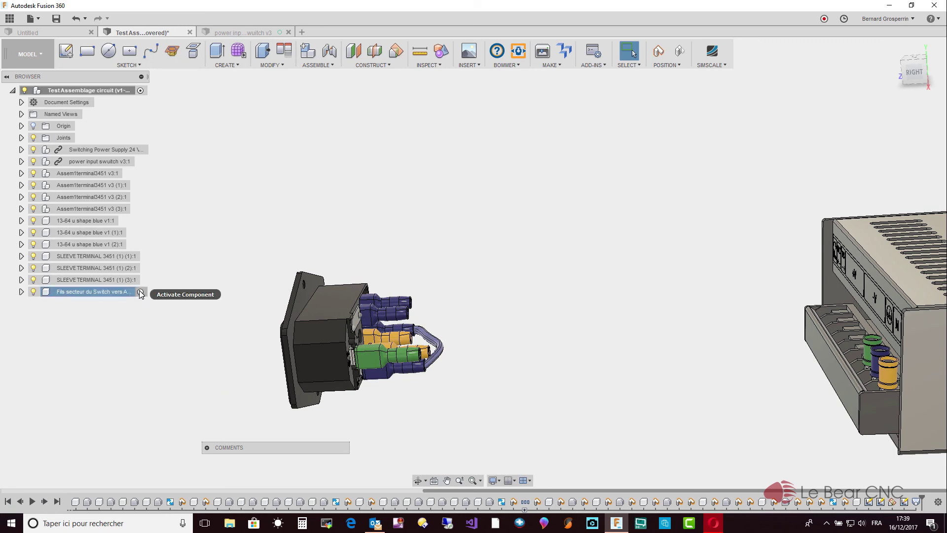
pyautogui.click(141, 293)
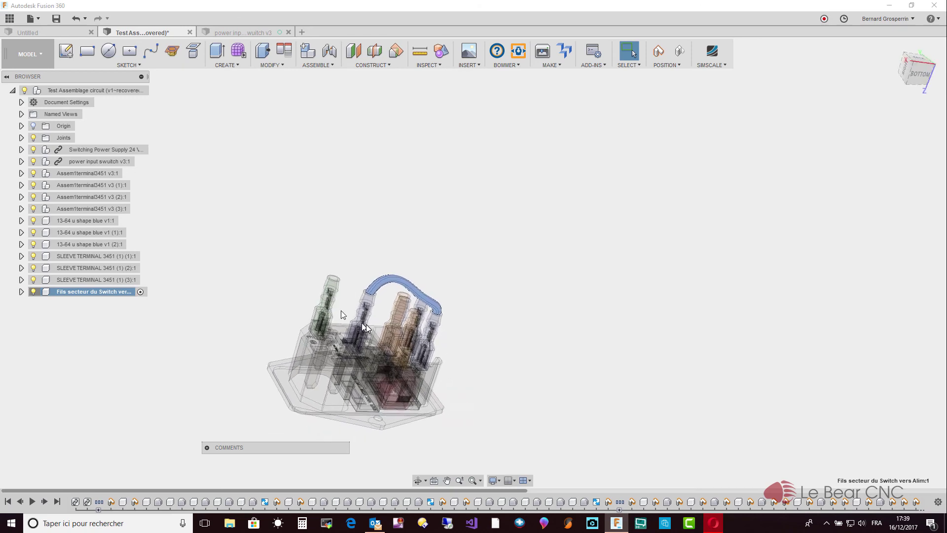
# Switch the camera projection to Orthographic and reframe the switch's connector sleeves
pyautogui.click(495, 481)
pyautogui.moveTo(523, 445)
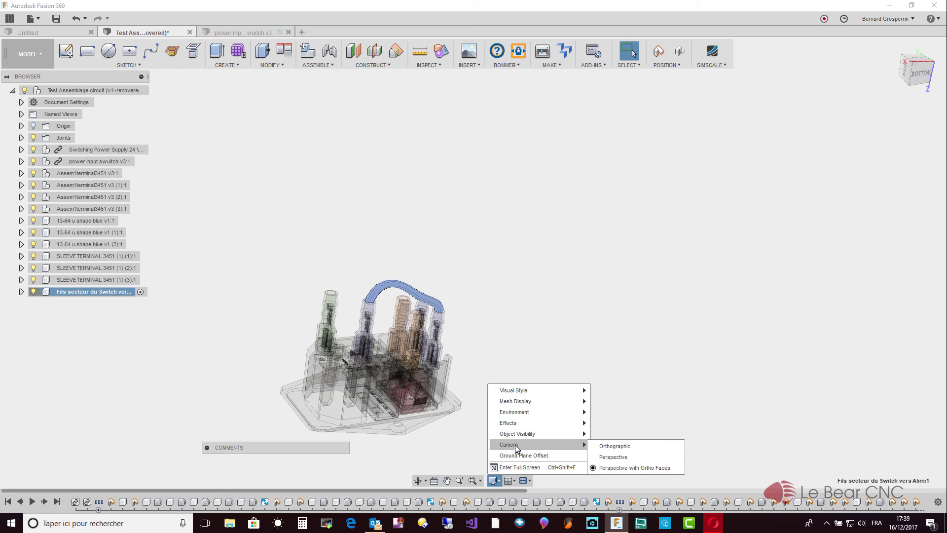
pyautogui.click(611, 447)
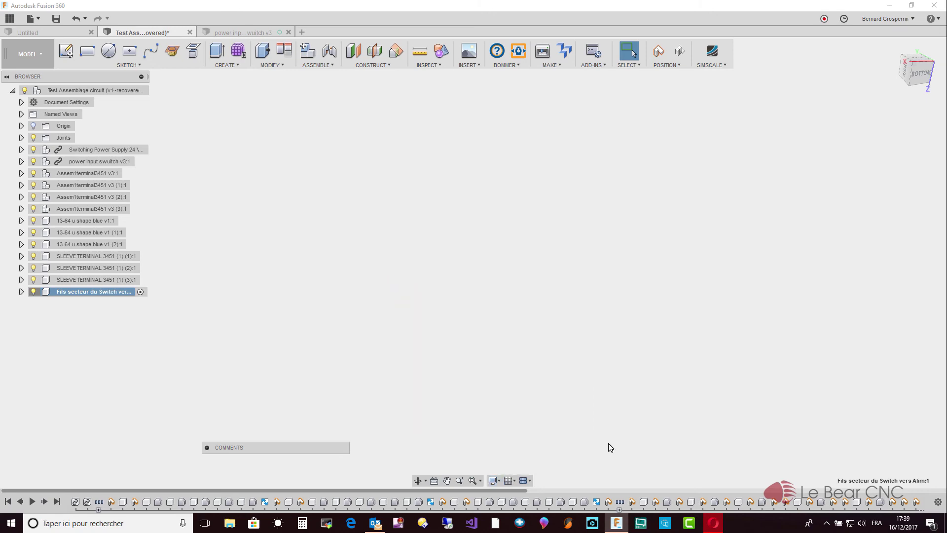
pyautogui.click(474, 480)
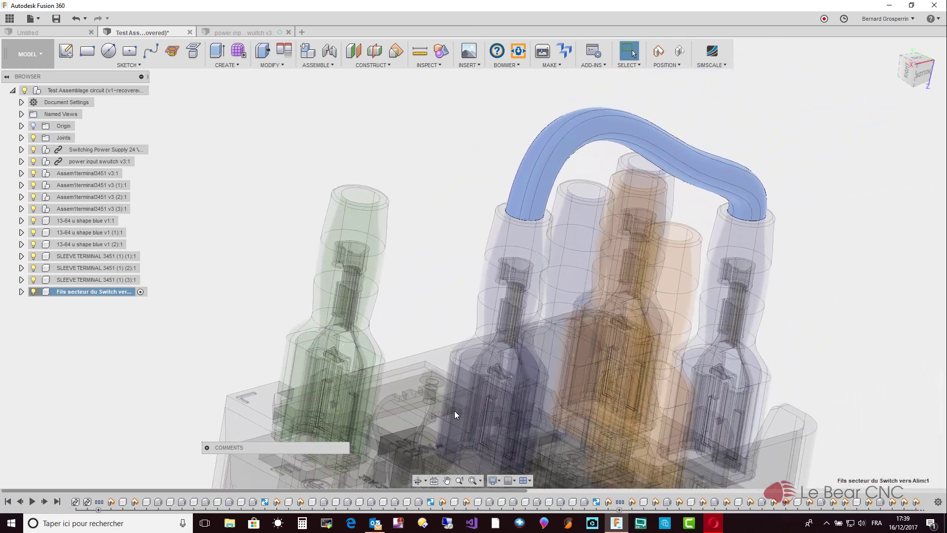
# Create a sketch on the ring-shaped end face of the switch's green sleeve, continuing with the components' previous position
pyautogui.click(137, 67)
pyautogui.click(112, 77)
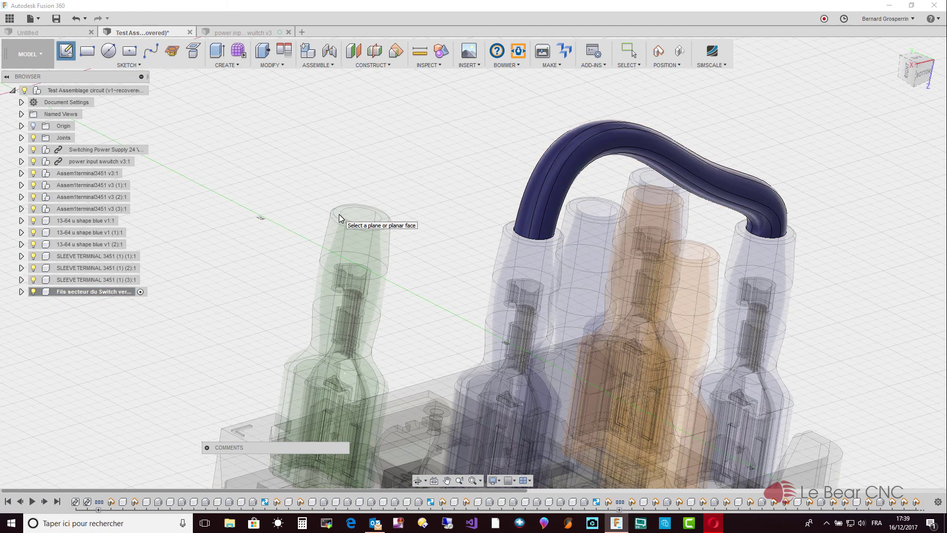
pyautogui.scroll(4, 339, 214)
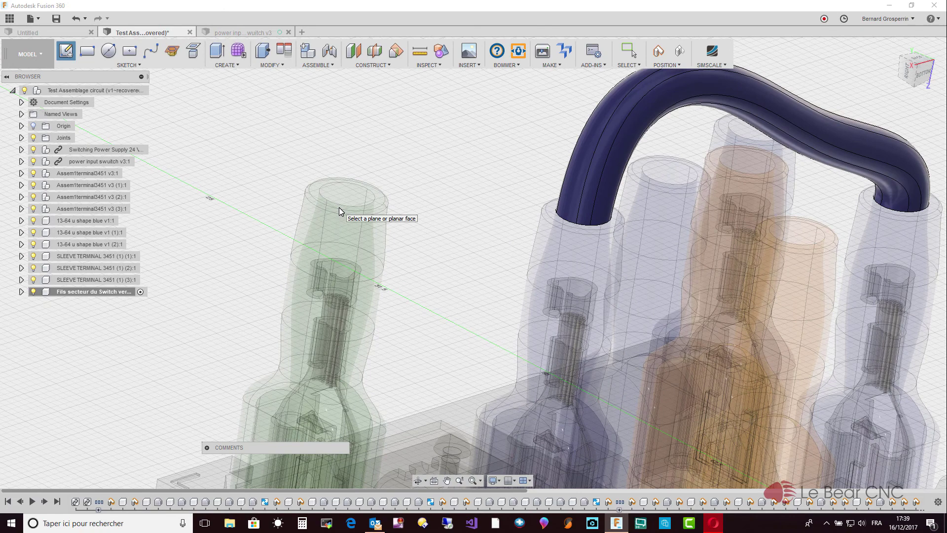
pyautogui.click(339, 210)
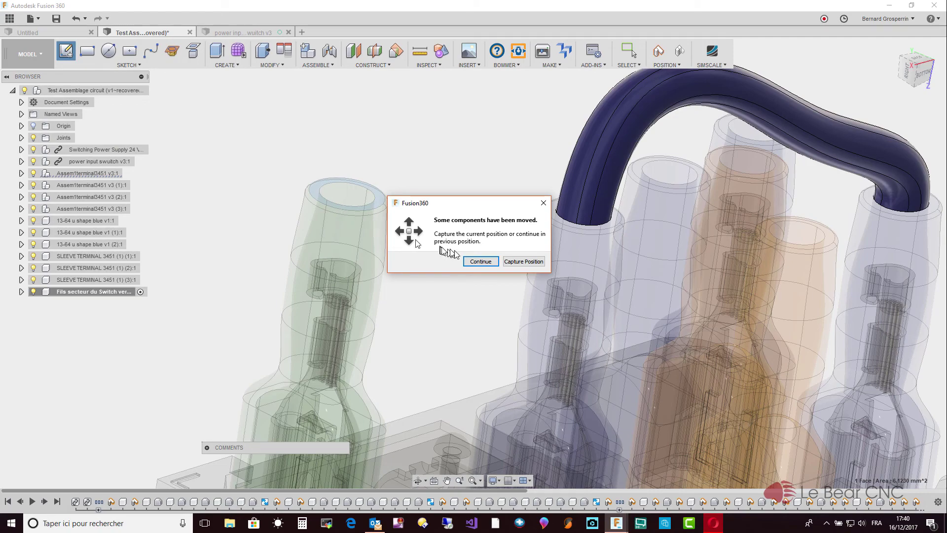
pyautogui.click(476, 261)
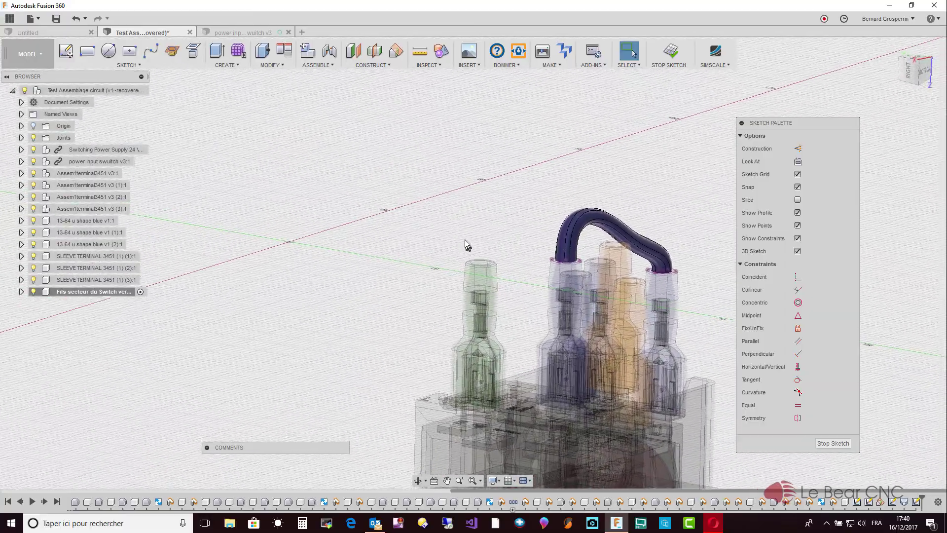
# Project the inner circular edge of the green sleeve's opening into the sketch
pyautogui.press('p')
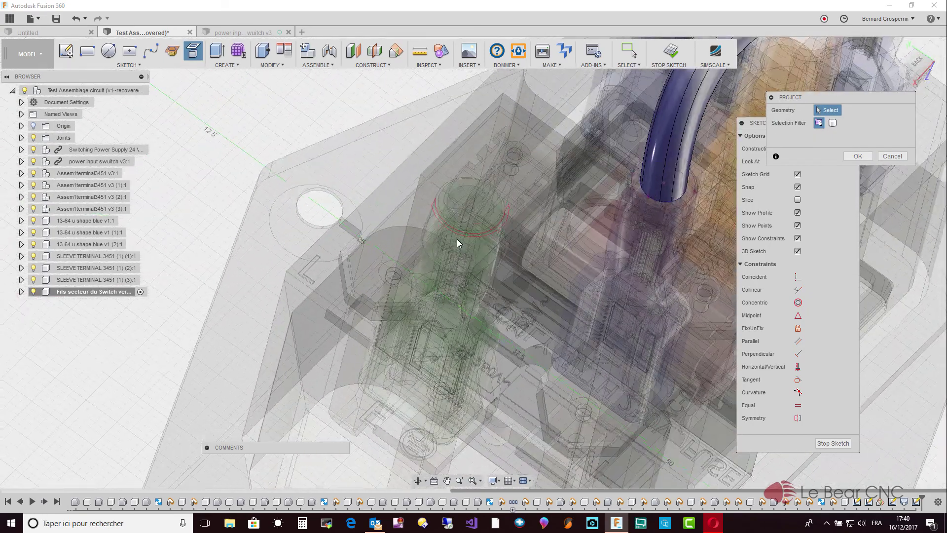
pyautogui.click(457, 239)
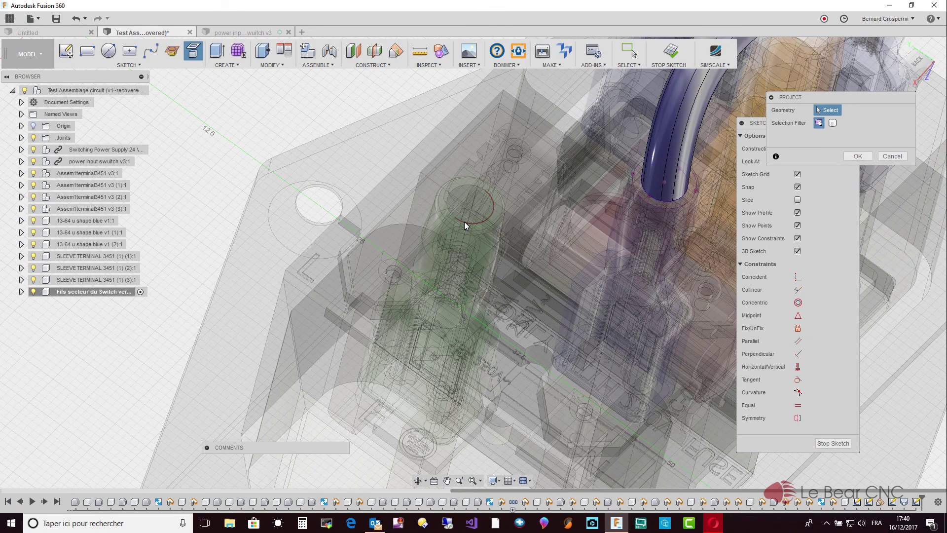
pyautogui.click(453, 215)
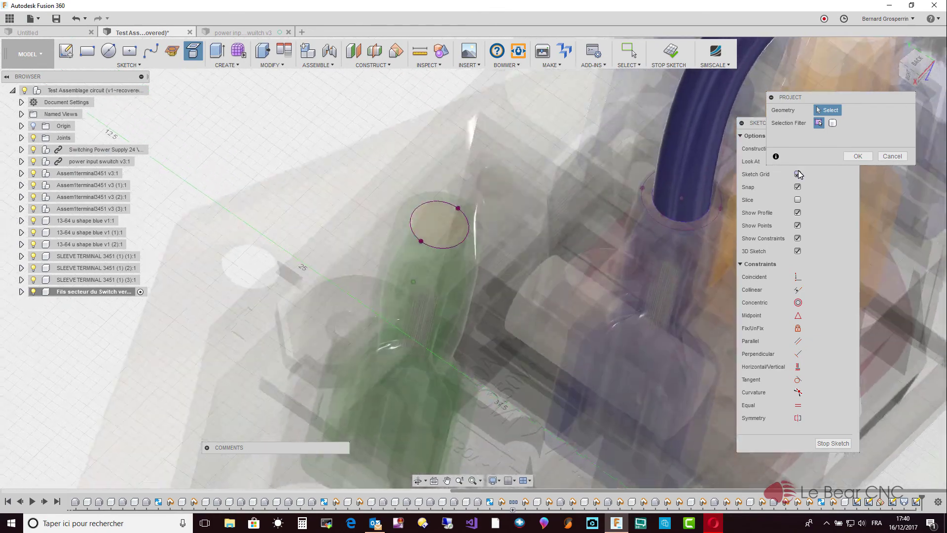
pyautogui.click(857, 156)
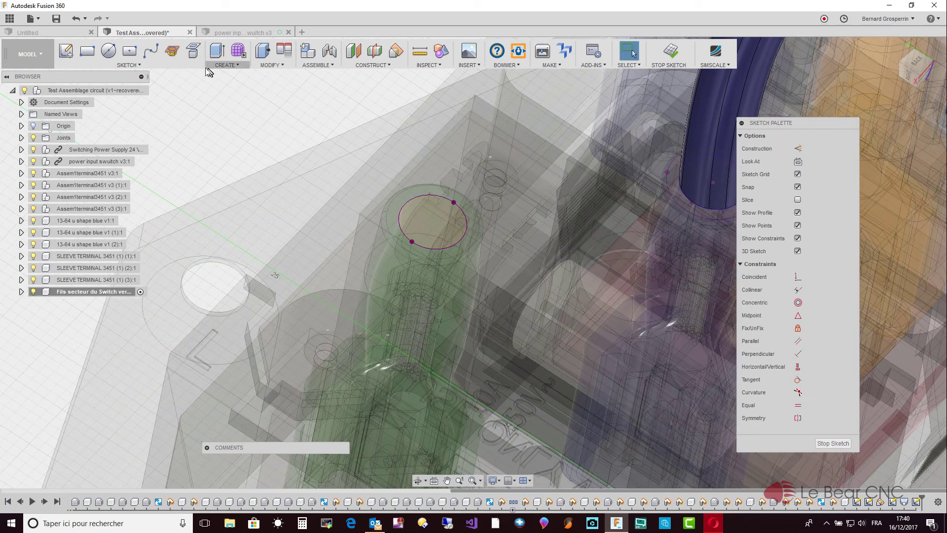
# Draw a 2-Point Circle between the two projected points on the green sleeve's opening
pyautogui.click(134, 66)
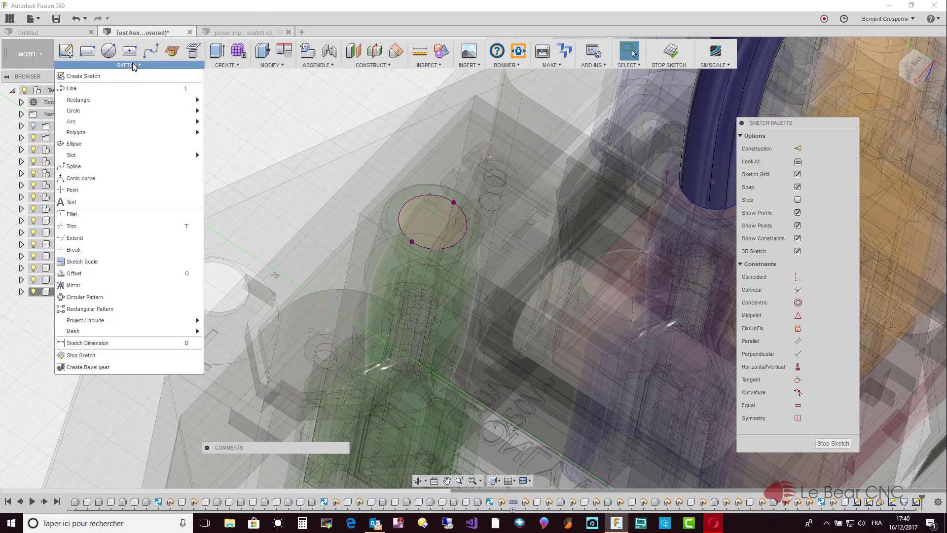
pyautogui.moveTo(109, 111)
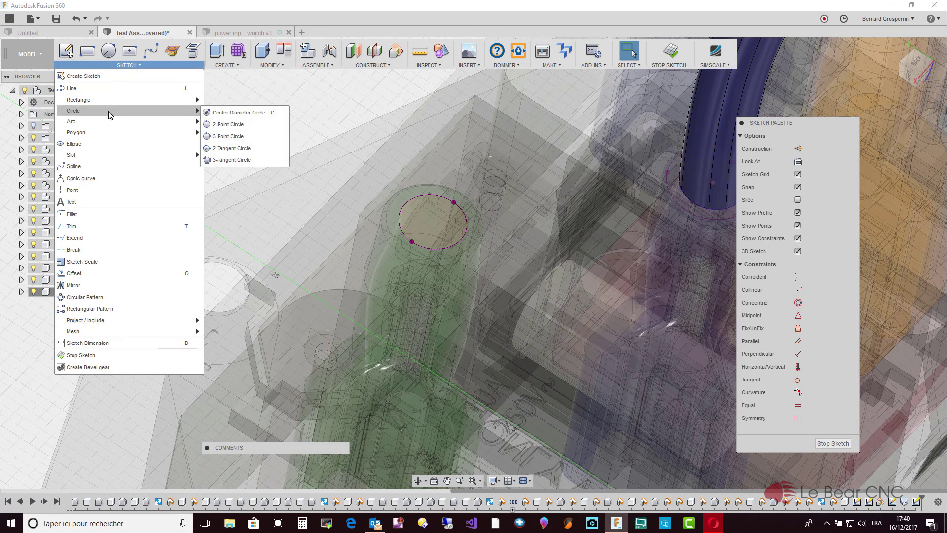
pyautogui.click(234, 126)
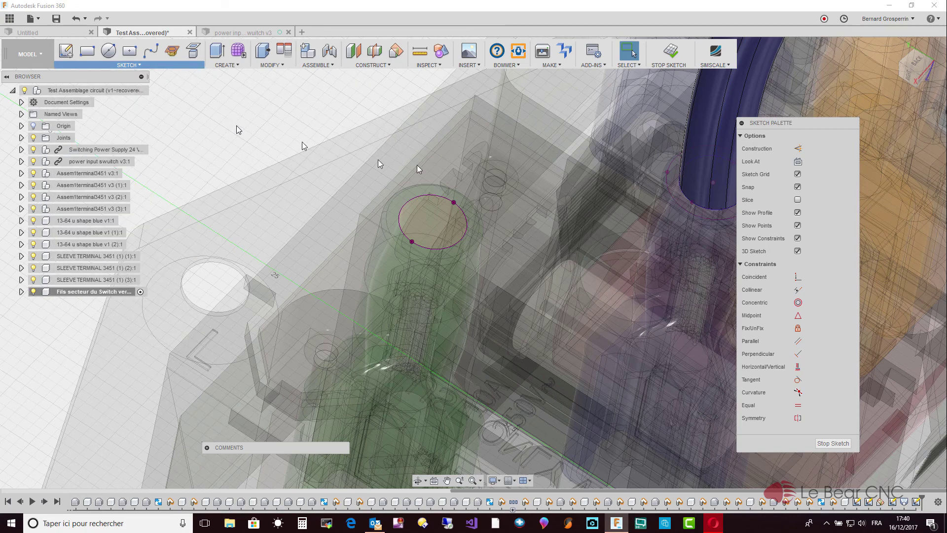
pyautogui.click(454, 204)
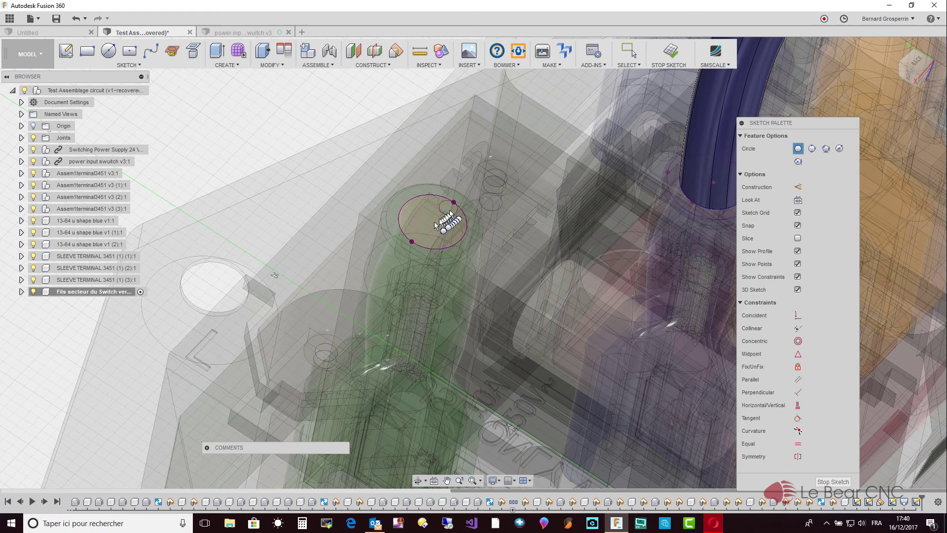
pyautogui.click(413, 243)
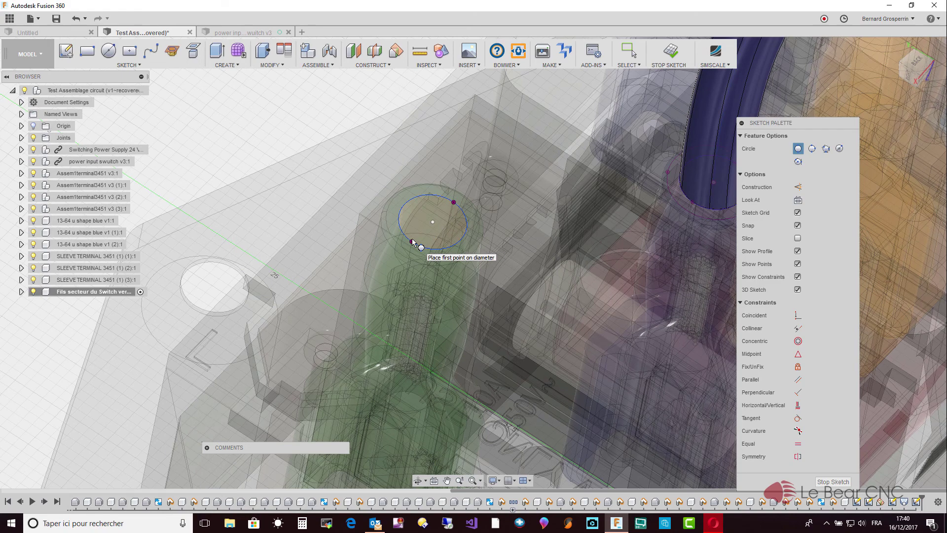
pyautogui.scroll(-2, 413, 242)
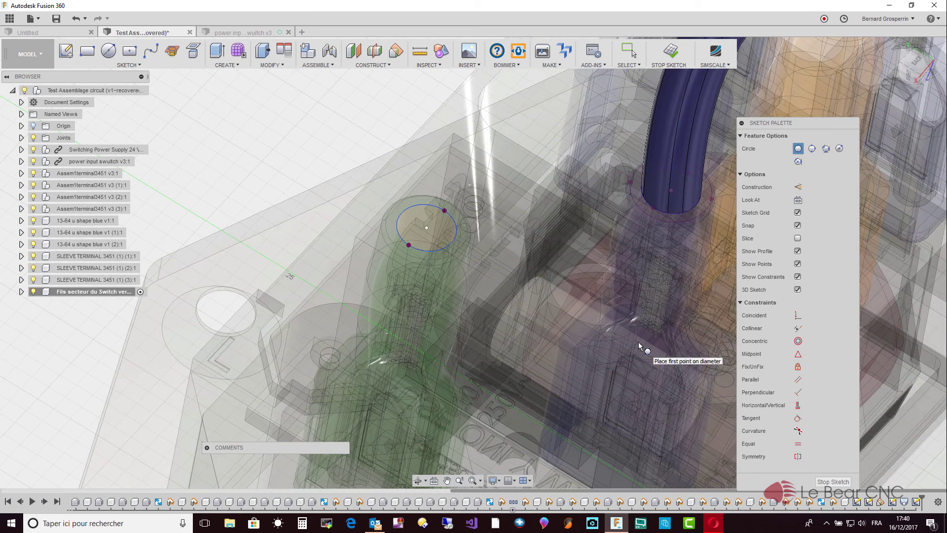
pyautogui.press('Escape')
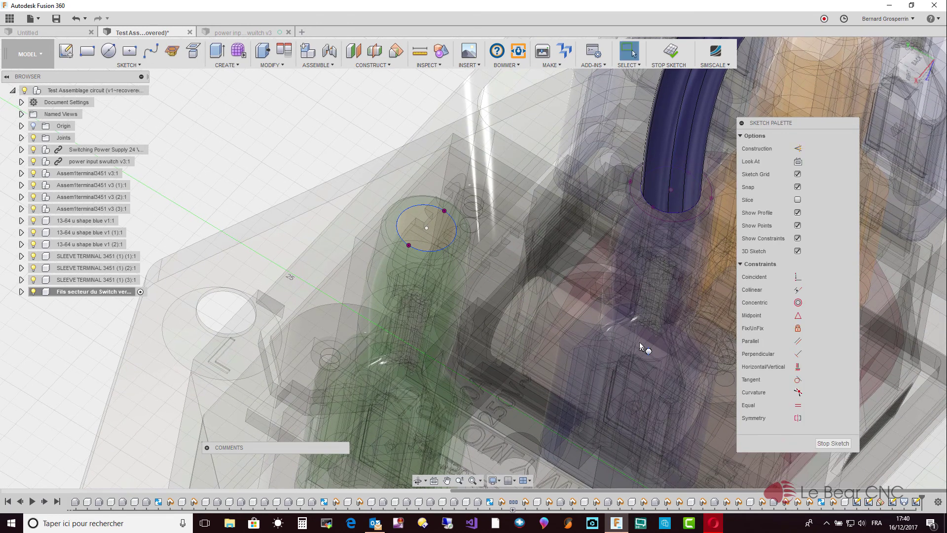
# Draw a 1.5 mm construction line from the circle's centre to its edge and finish the sketch
pyautogui.click(827, 445)
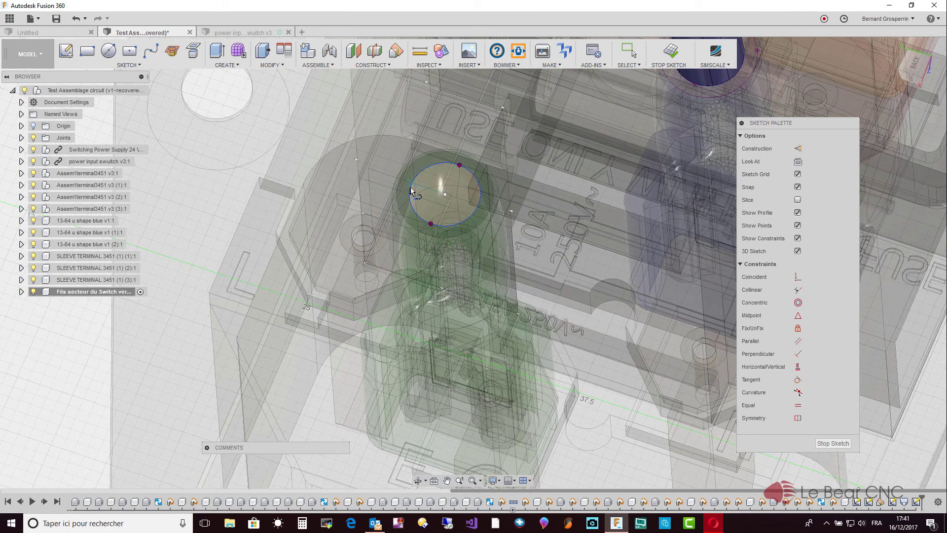
pyautogui.scroll(3, 414, 192)
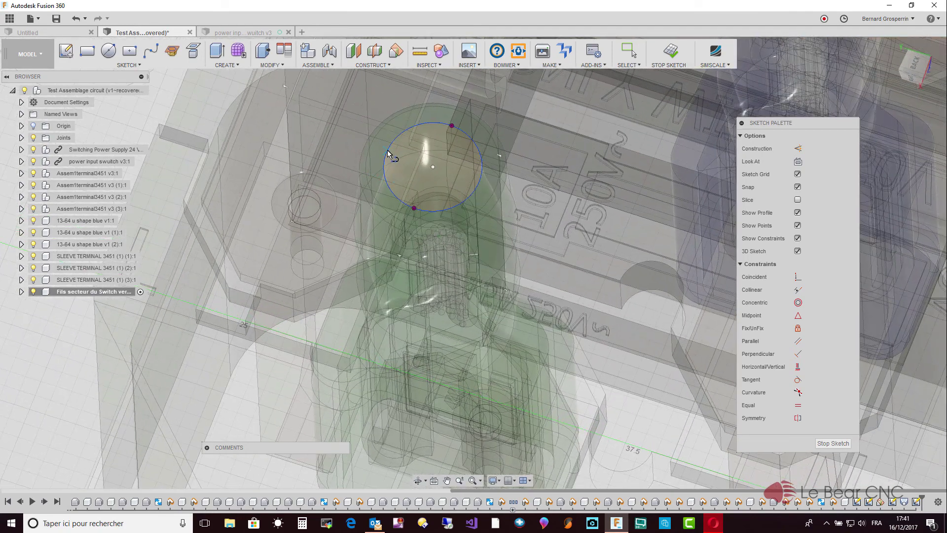
pyautogui.click(433, 167)
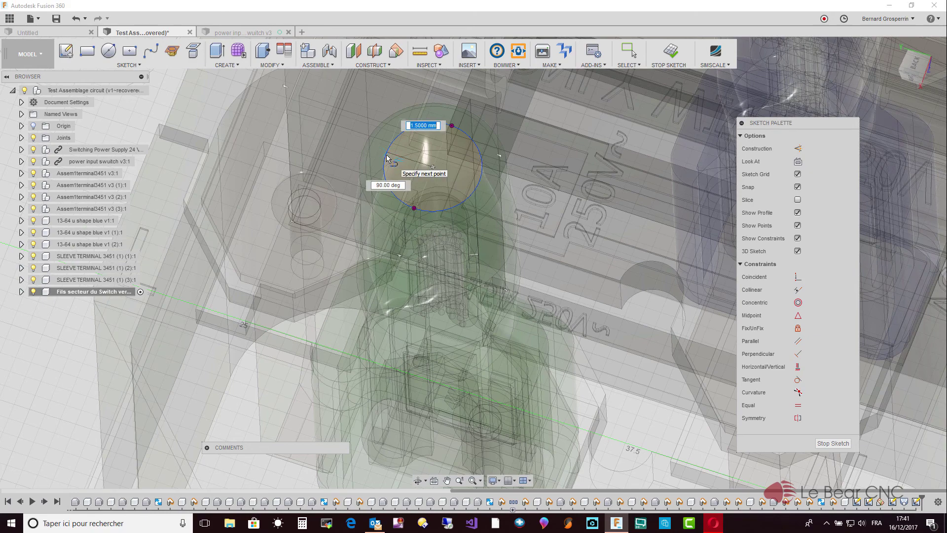
pyautogui.click(387, 158)
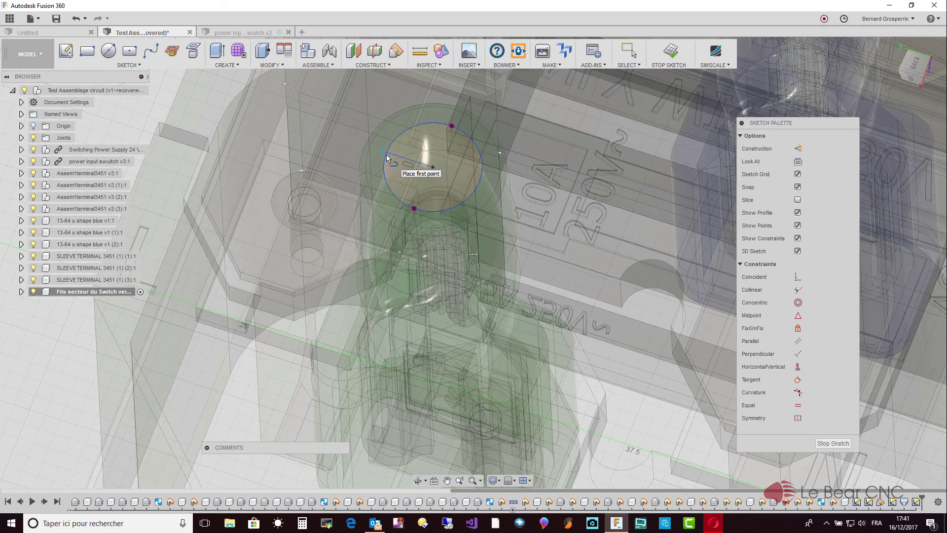
pyautogui.press('Escape')
pyautogui.click(399, 159)
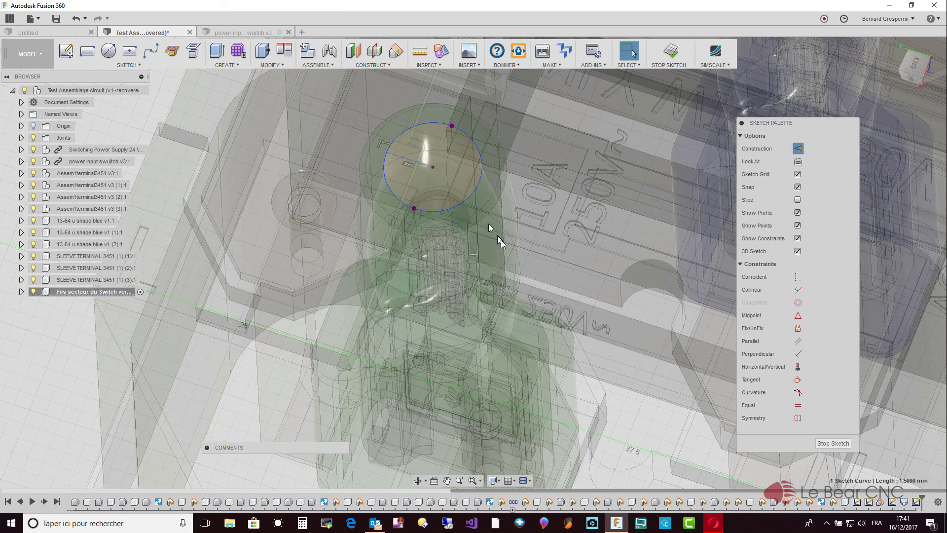
pyautogui.click(831, 443)
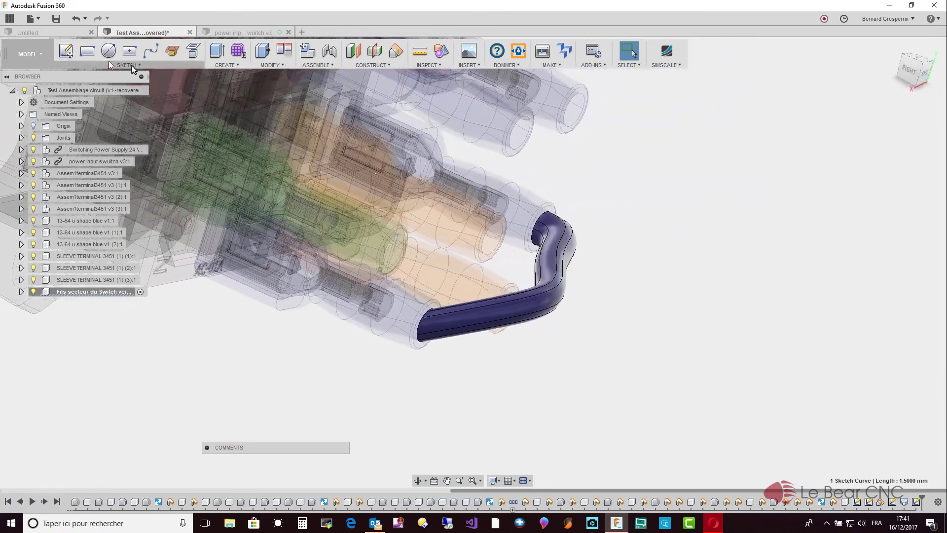
# Start a new sketch for the wire's other end at the power supply's green terminal sleeve
pyautogui.click(134, 66)
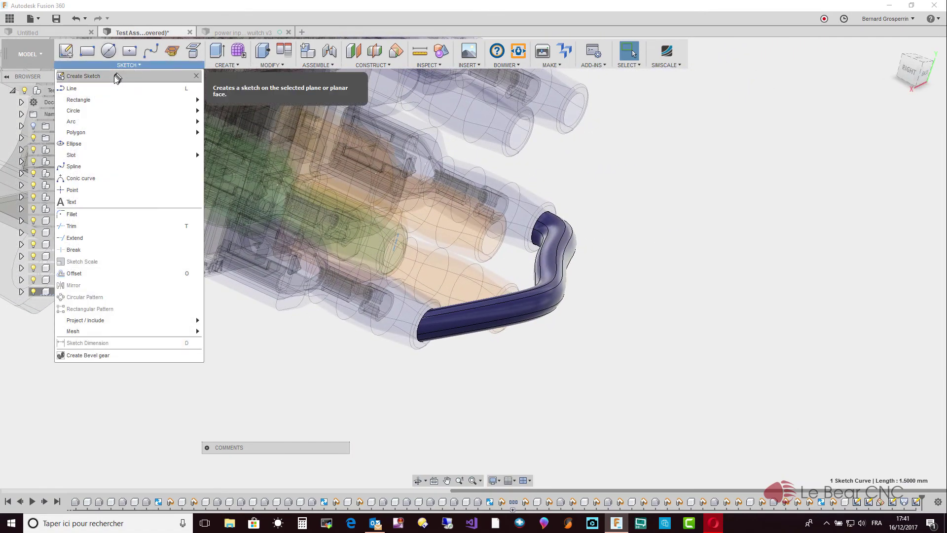
pyautogui.click(113, 77)
pyautogui.click(429, 199)
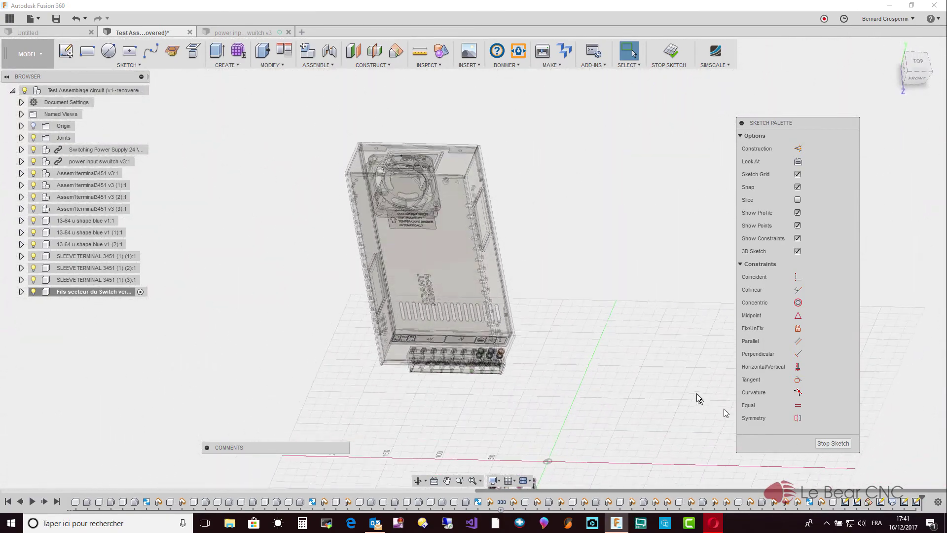
# Hide the older wire sketches, Sketch1 to Sketch3, in the Fils secteur component
pyautogui.scroll(5, 587, 362)
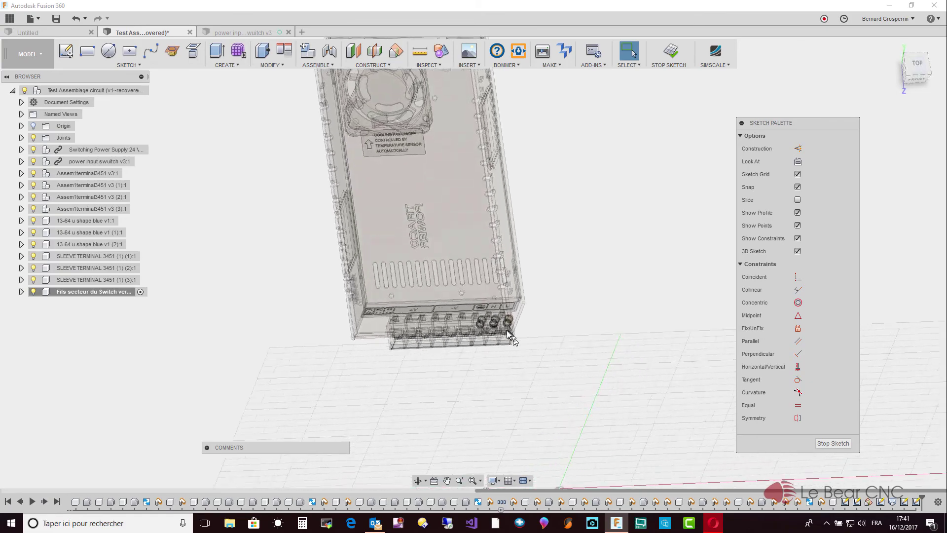
pyautogui.scroll(10, 503, 320)
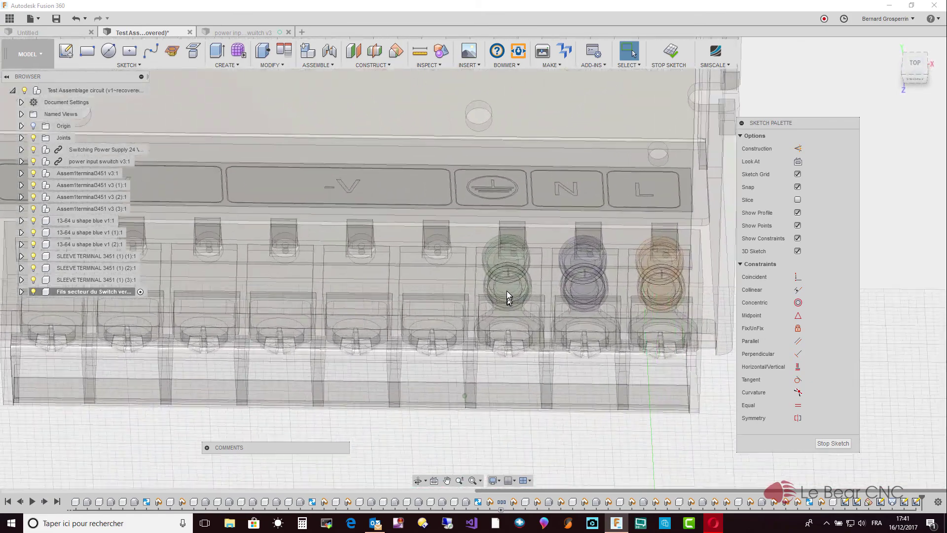
pyautogui.scroll(6, 506, 291)
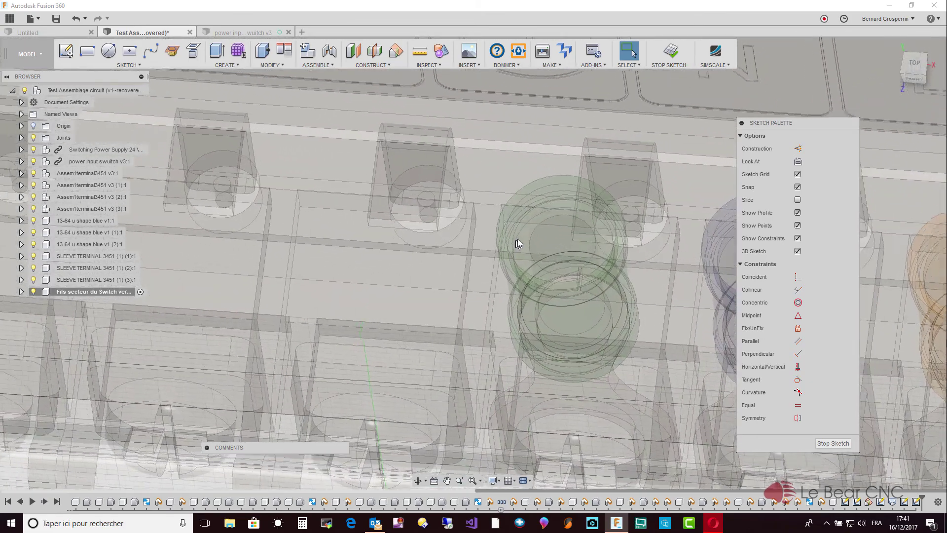
pyautogui.scroll(6, 529, 253)
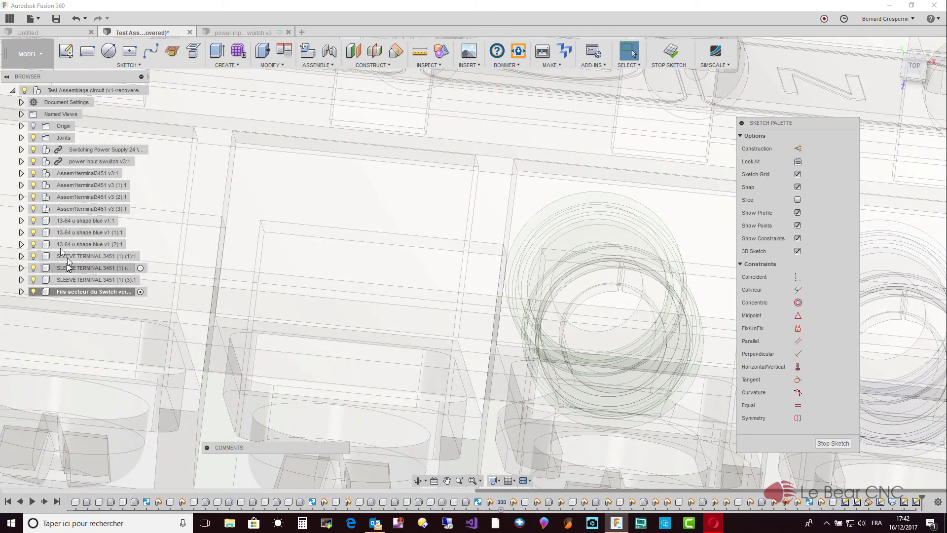
pyautogui.click(22, 292)
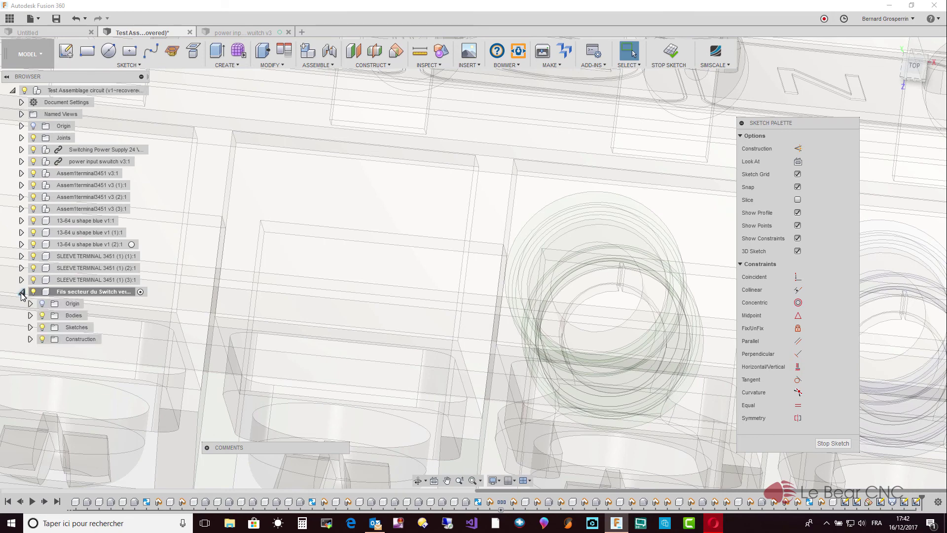
pyautogui.click(30, 328)
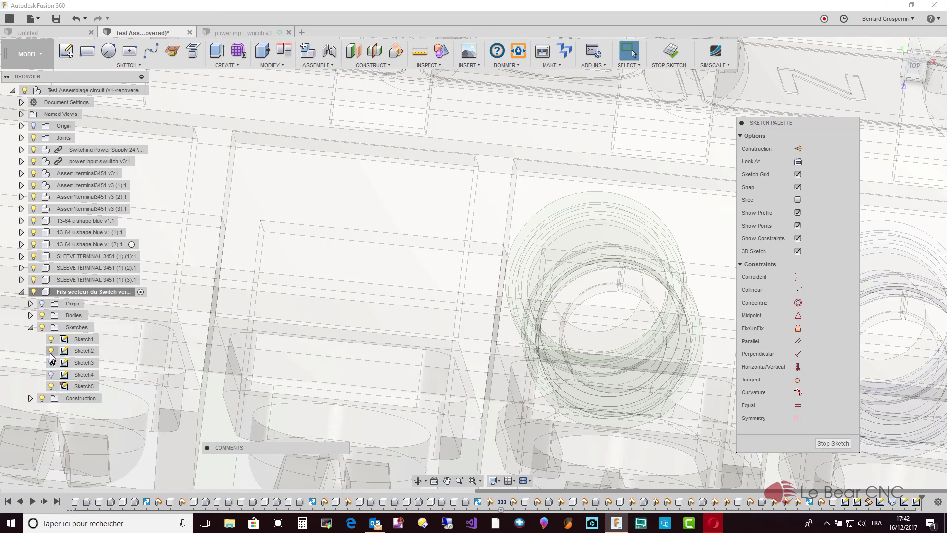
pyautogui.keyDown('shift'); pyautogui.moveTo(232, 378); pyautogui.dragTo(400, 242, button='middle'); pyautogui.keyUp('shift')
pyautogui.scroll(-10, 619, 328)
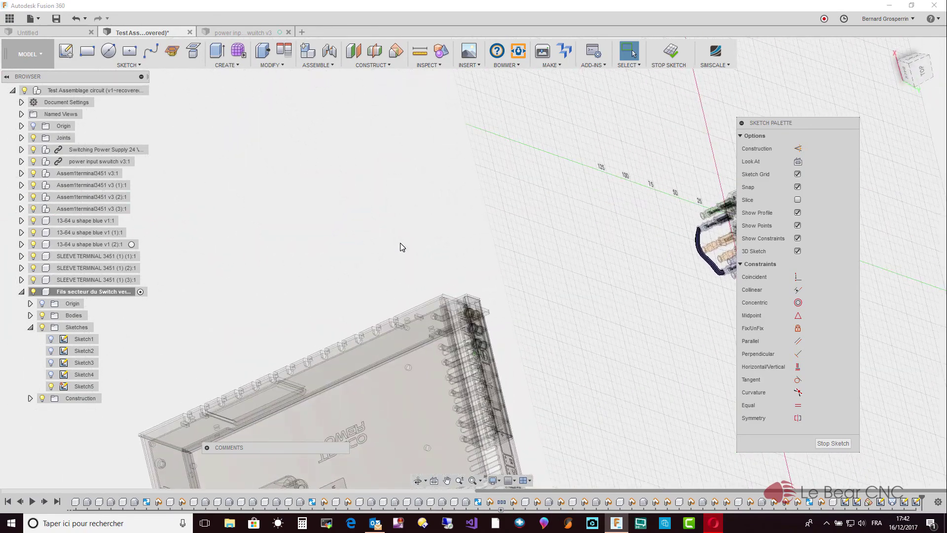
# Finish the open sketch and delete the empty Sketch5 from the wire component
pyautogui.click(832, 444)
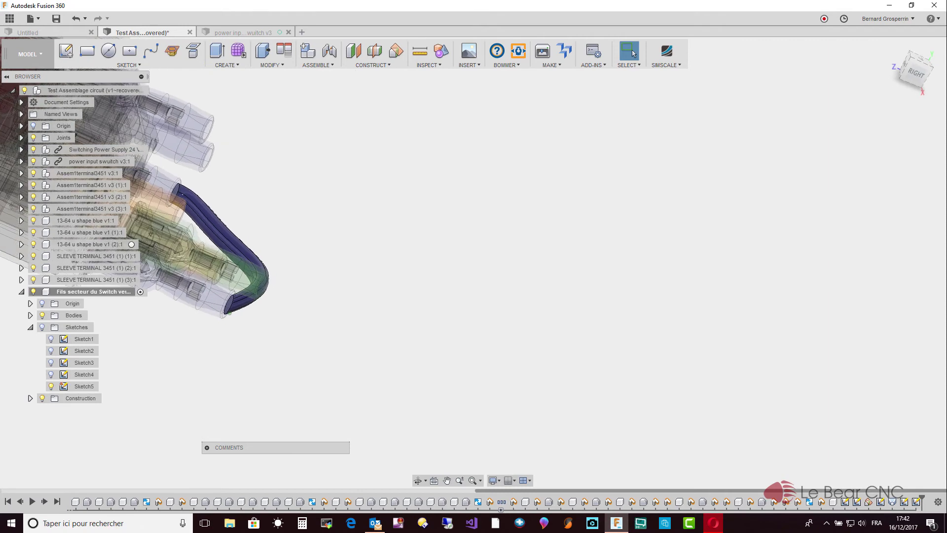
pyautogui.rightClick(66, 389)
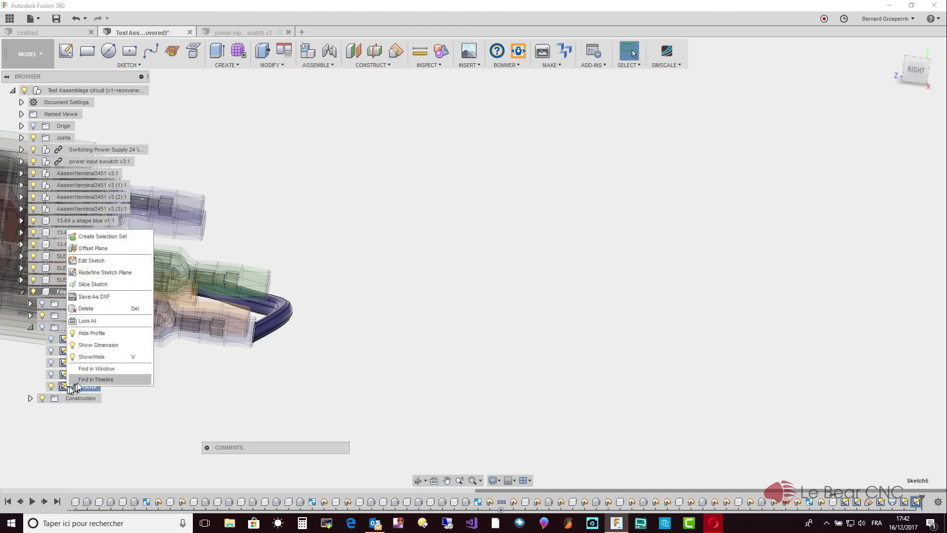
pyautogui.click(85, 311)
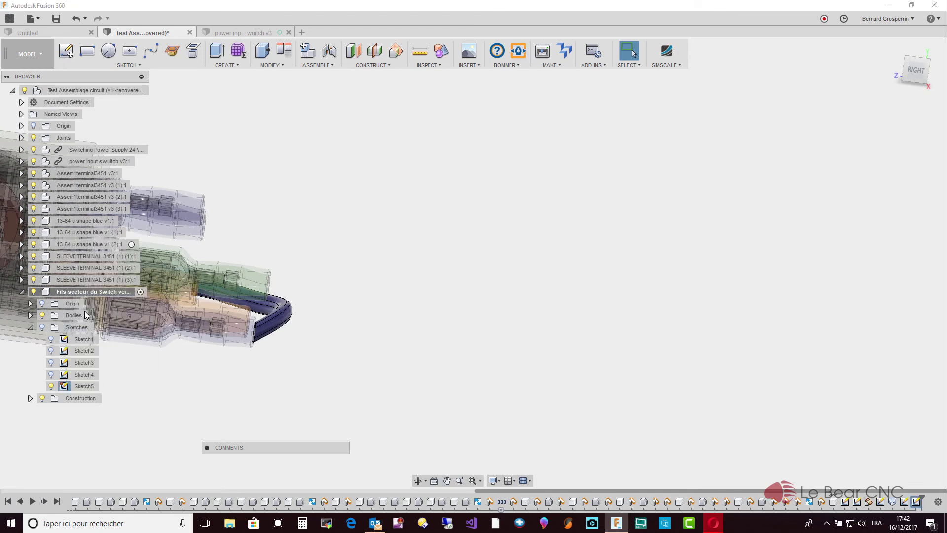
# Start a new sketch on the end face of the power supply's green terminal sleeve and project the inner ring face's edges
pyautogui.click(131, 66)
pyautogui.click(131, 74)
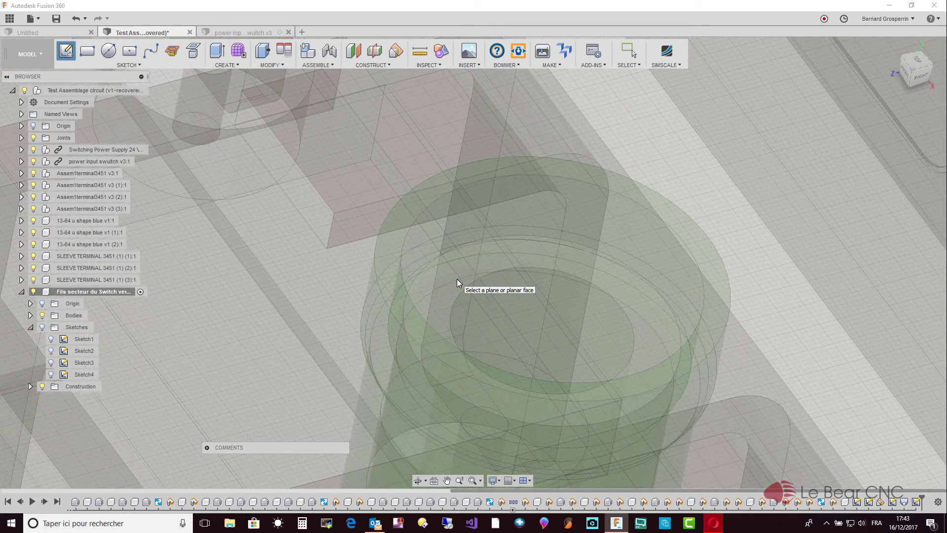
pyautogui.click(457, 279)
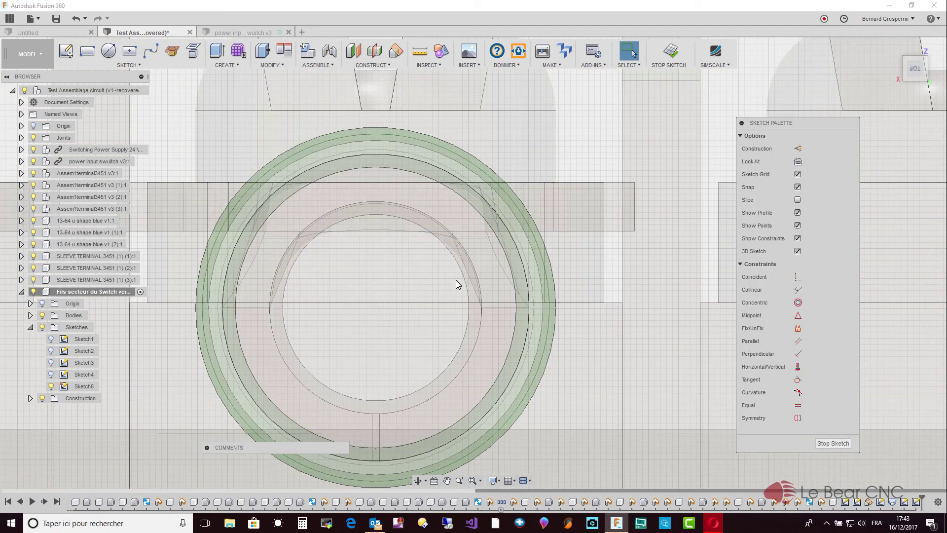
pyautogui.press('p')
pyautogui.click(480, 276)
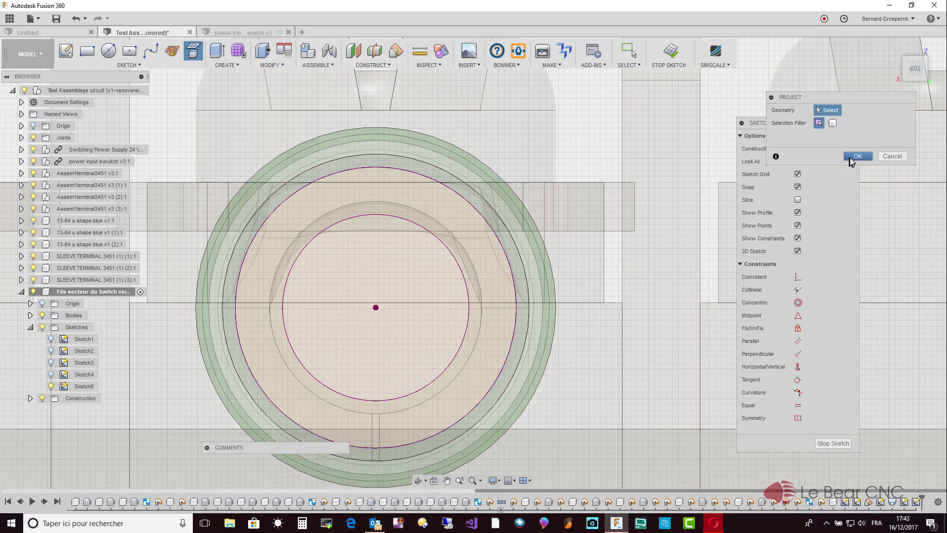
pyautogui.click(858, 156)
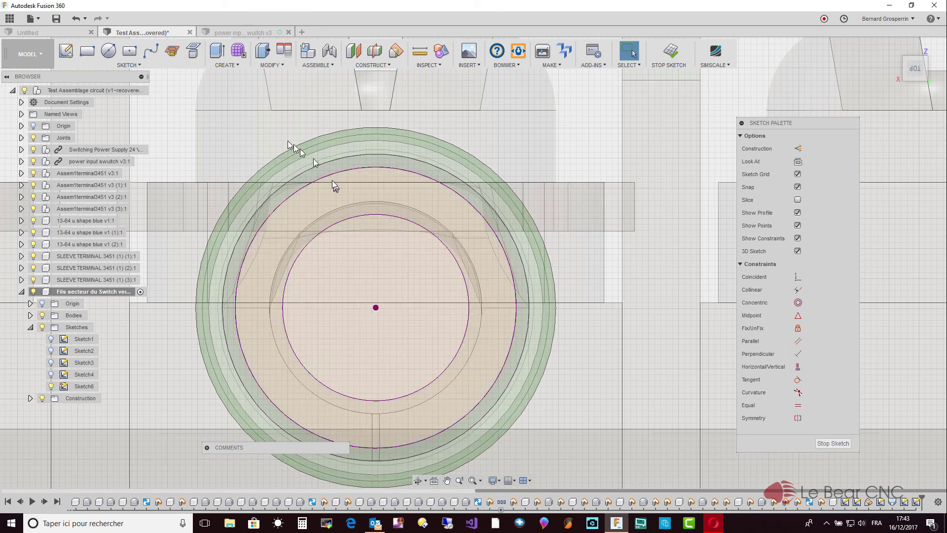
# Draw a circle matching the projected inner edge of the sleeve's opening and finish the sketch
pyautogui.click(125, 66)
pyautogui.moveTo(104, 111)
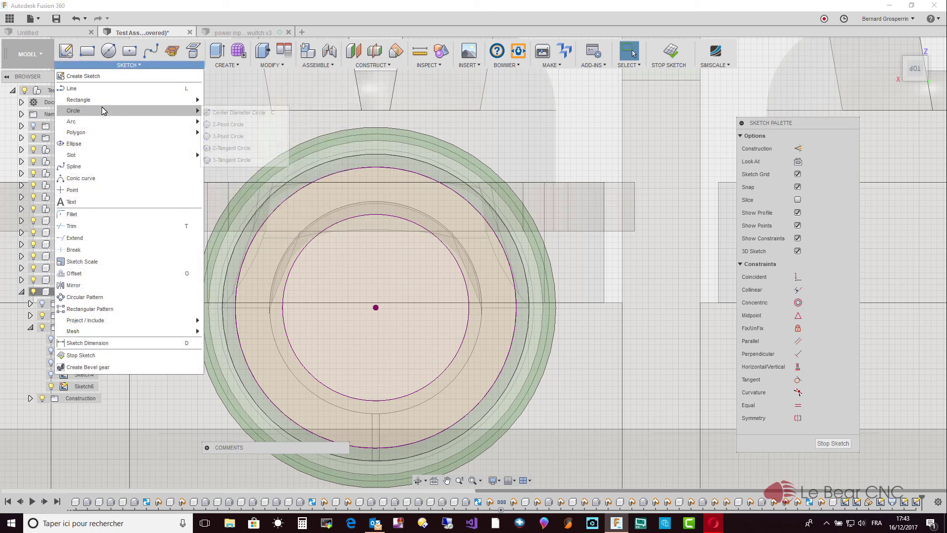
pyautogui.click(225, 124)
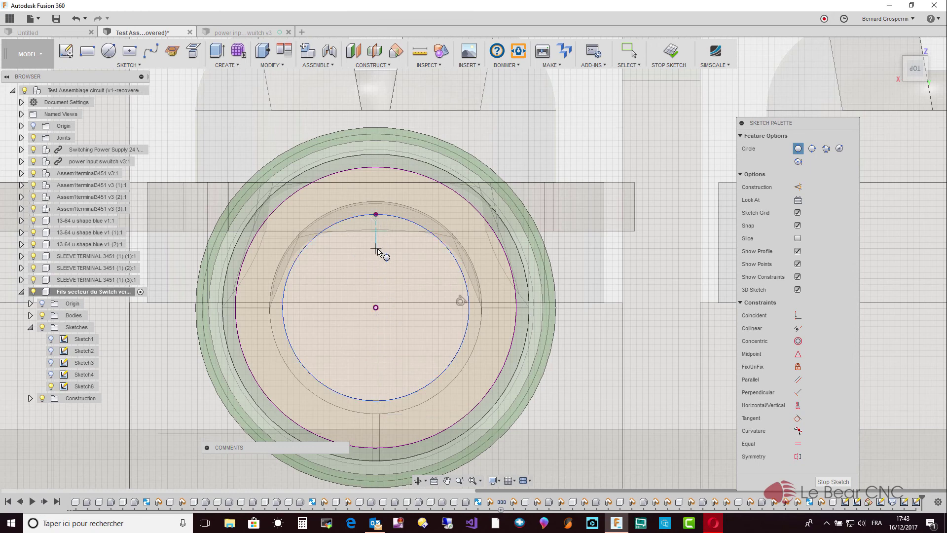
pyautogui.press('Escape')
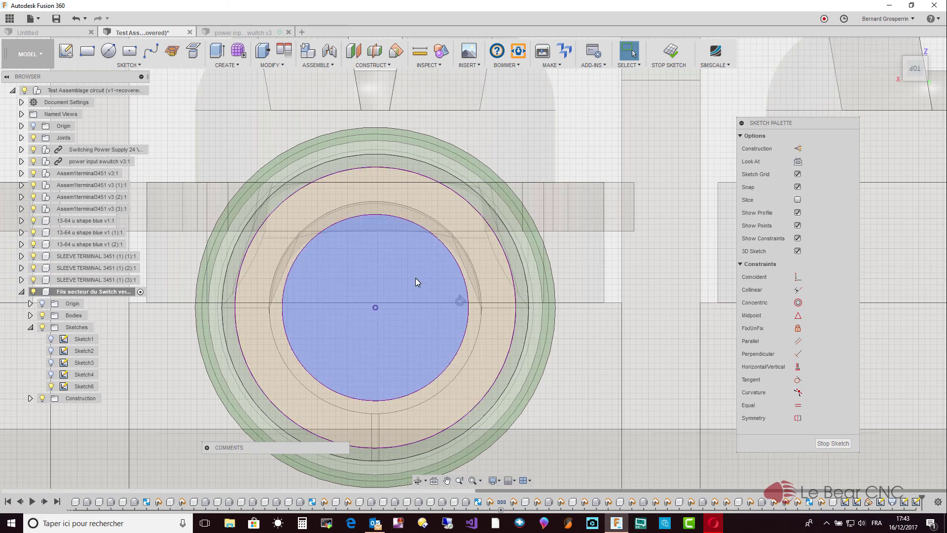
pyautogui.click(825, 443)
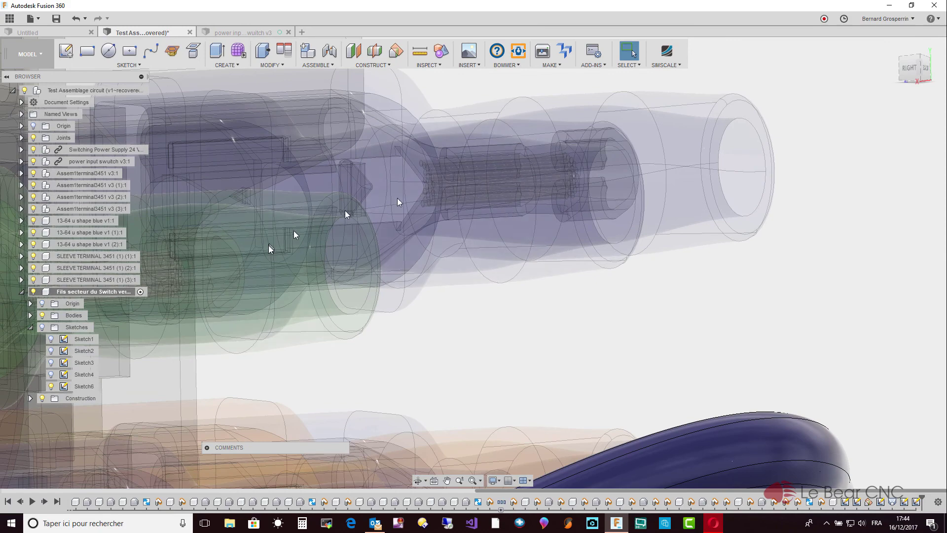
# Show Sketch4 and the wire component's Sketches folder to reveal the circle at the switch's green sleeve
pyautogui.click(50, 375)
pyautogui.click(52, 375)
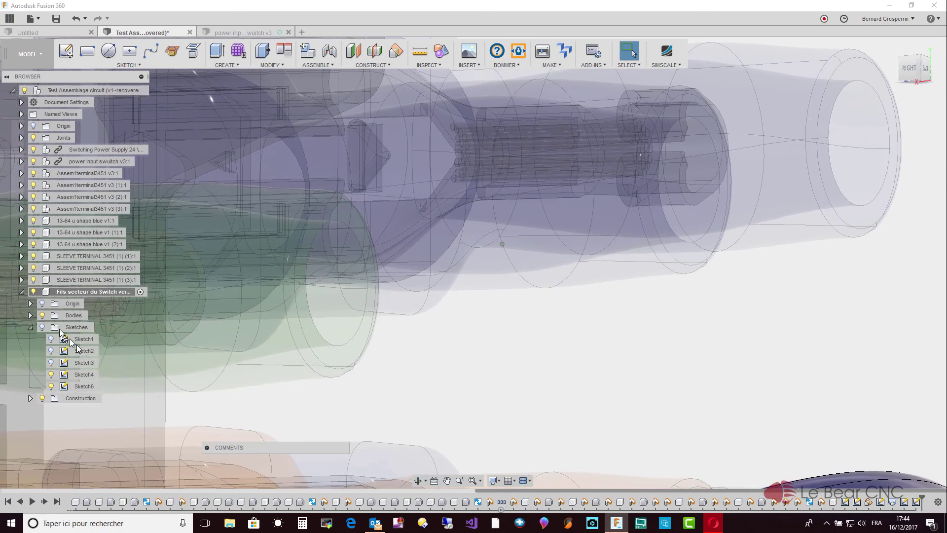
pyautogui.click(42, 326)
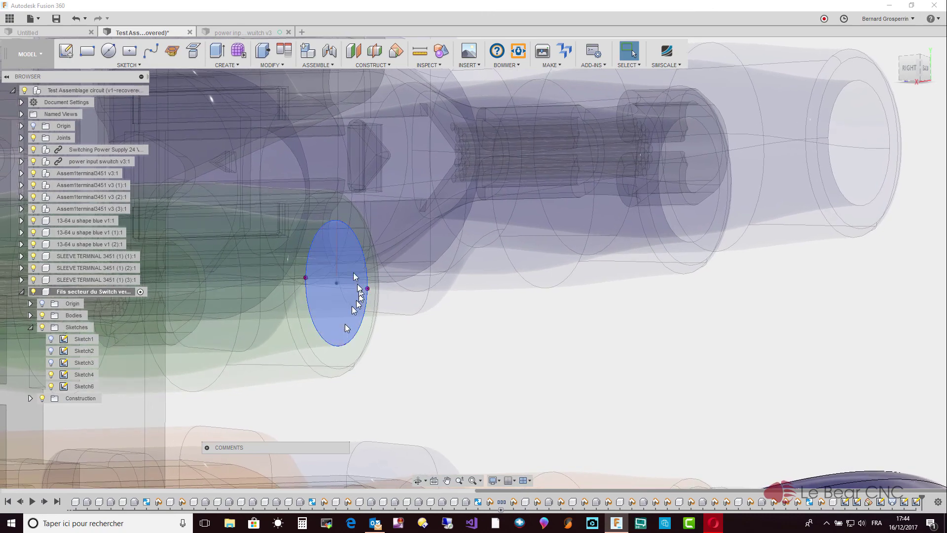
pyautogui.moveTo(340, 252)
pyautogui.keyDown('shift'); pyautogui.mouseDown(button='middle')
pyautogui.moveTo(355, 238)
pyautogui.moveTo(371, 158)
pyautogui.mouseUp(button='middle'); pyautogui.keyUp('shift')
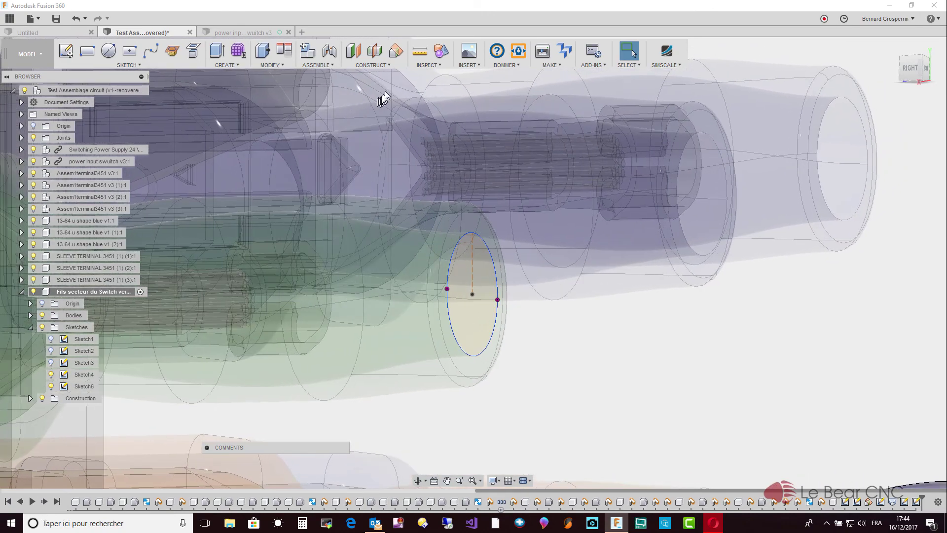
# Construct a Plane at Angle of 90 degrees through the construction line in the switch-side green sleeve's circle
pyautogui.click(396, 52)
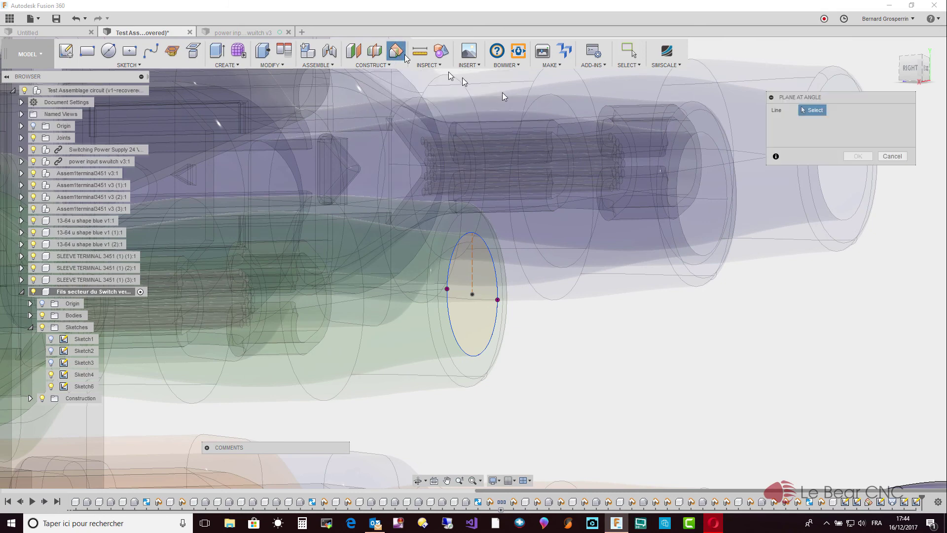
pyautogui.click(472, 267)
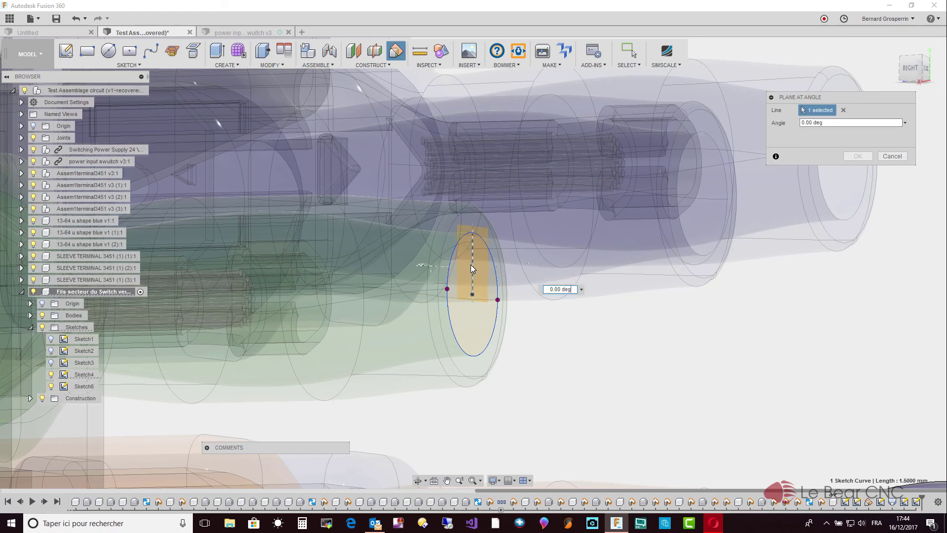
pyautogui.keyDown('shift'); pyautogui.moveTo(471, 264); pyautogui.dragTo(487, 269, button='middle'); pyautogui.keyUp('shift')
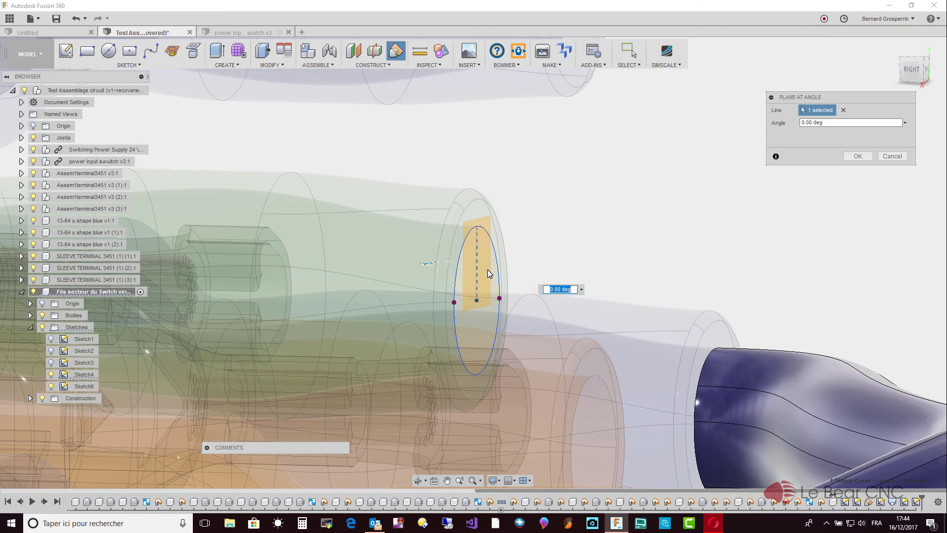
pyautogui.write('90')
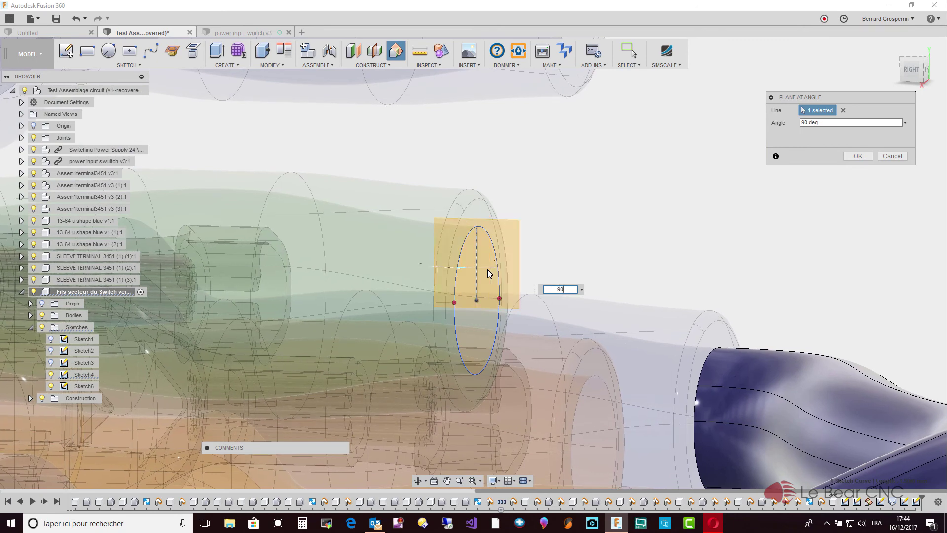
pyautogui.press('Return')
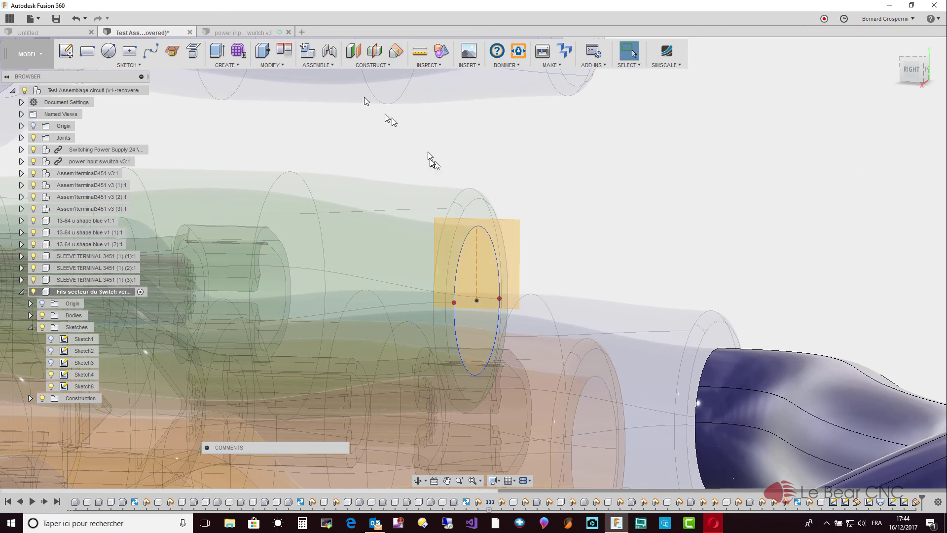
# Create a sketch on the new angled plane through the switch-side green sleeve's opening
pyautogui.click(135, 64)
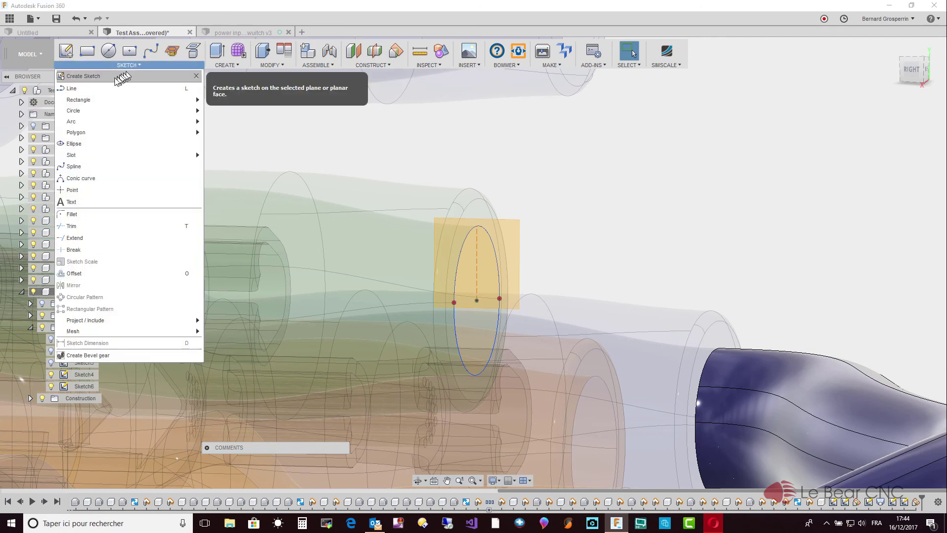
pyautogui.click(112, 77)
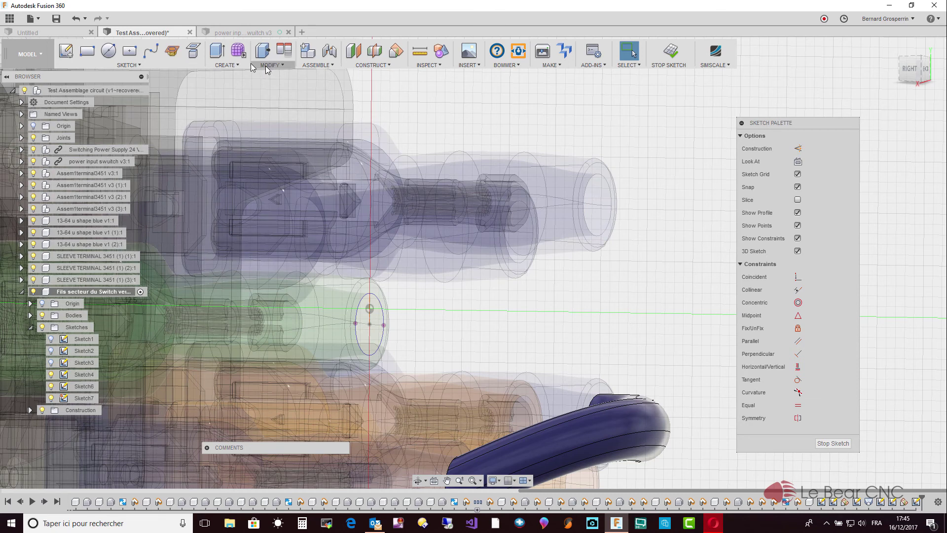
pyautogui.click(149, 53)
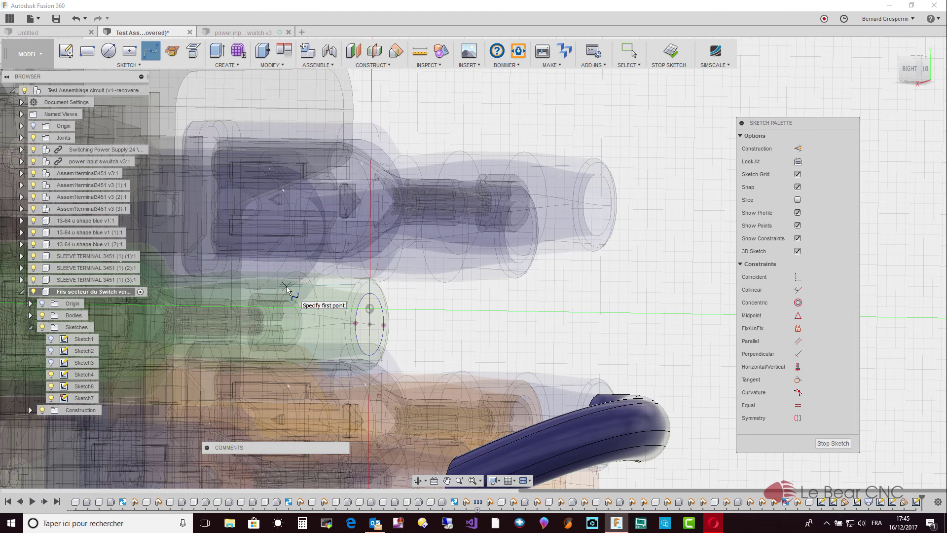
pyautogui.press('Escape')
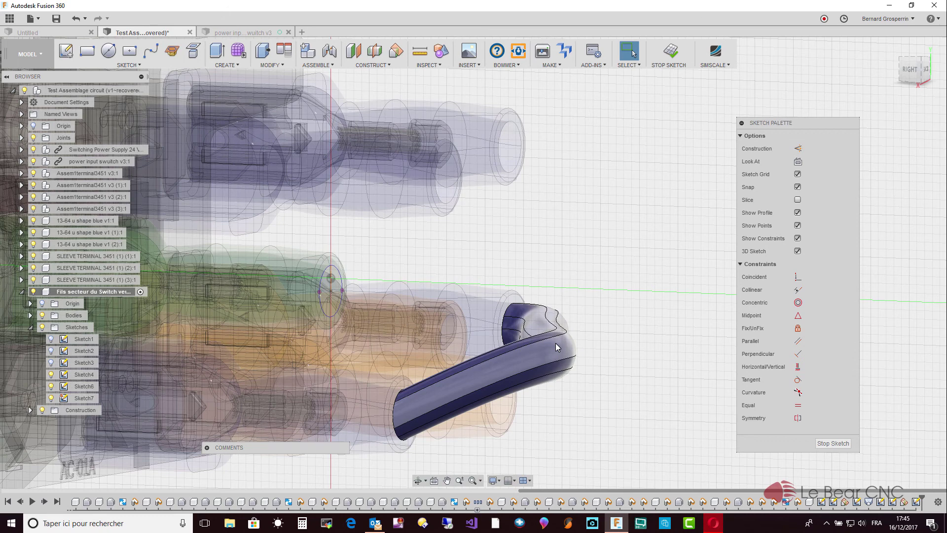
# Use Include 3D Geometry to bring the circle at the switch-side green sleeve's opening into the sketch
pyautogui.press('s')
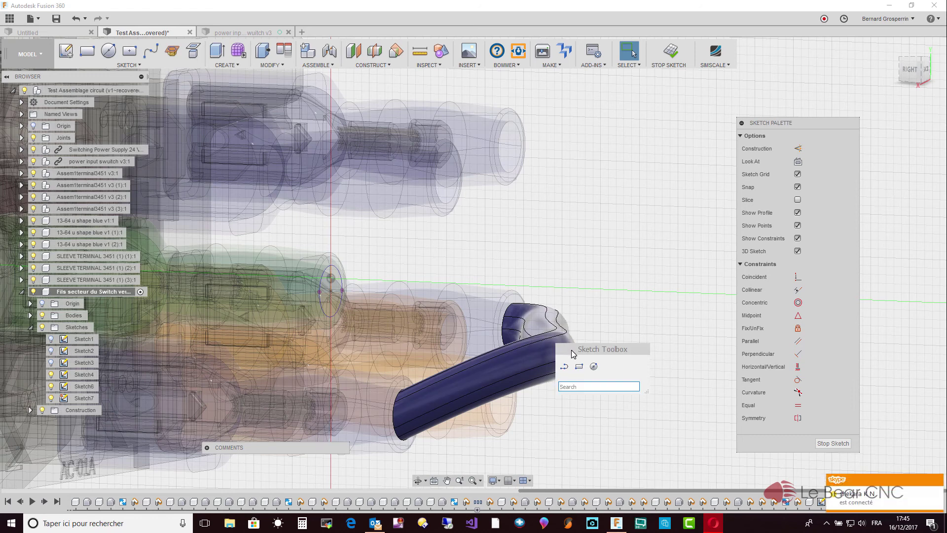
pyautogui.moveTo(572, 354); pyautogui.dragTo(612, 332)
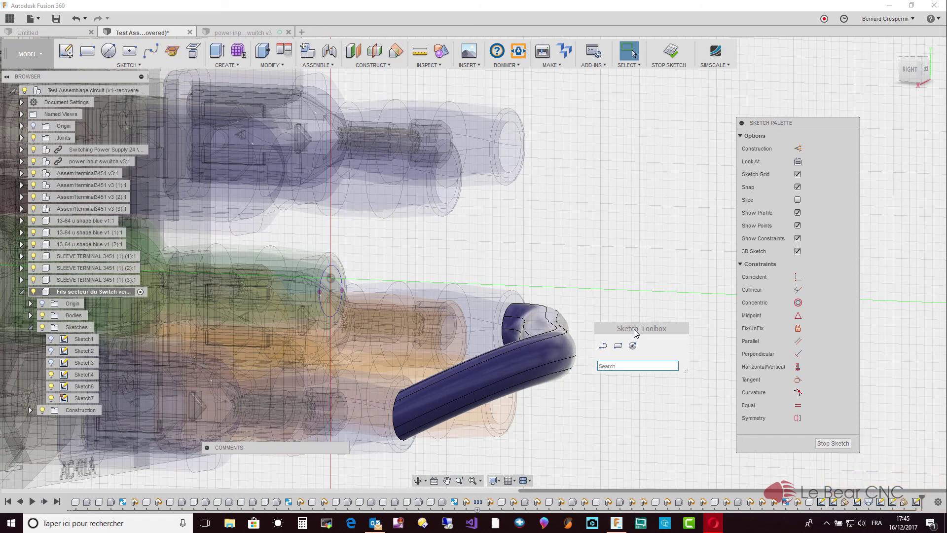
pyautogui.click(620, 365)
pyautogui.write('incl')
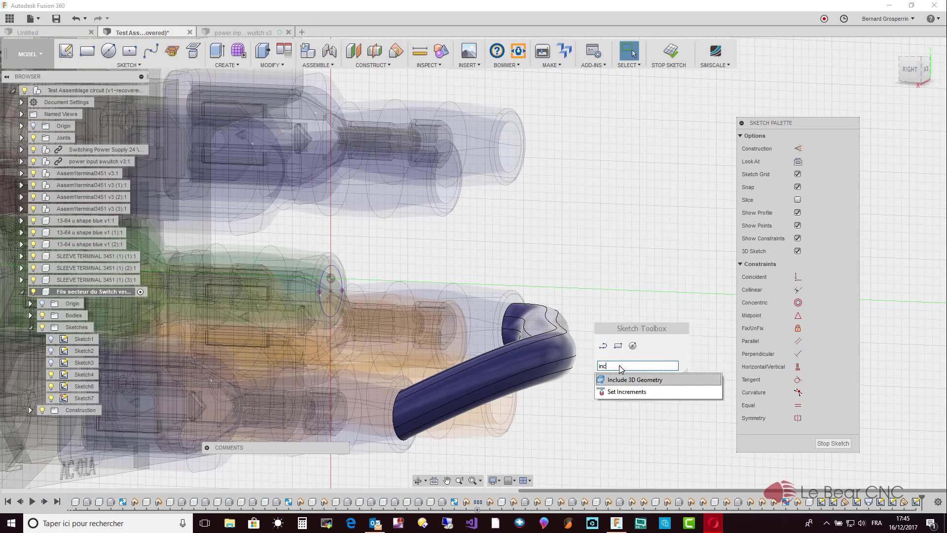
pyautogui.write('u')
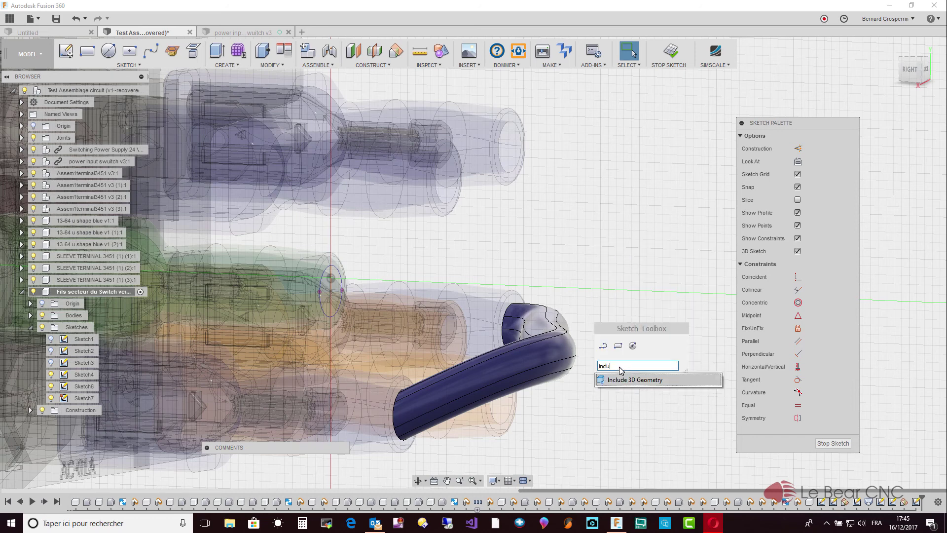
pyautogui.click(632, 381)
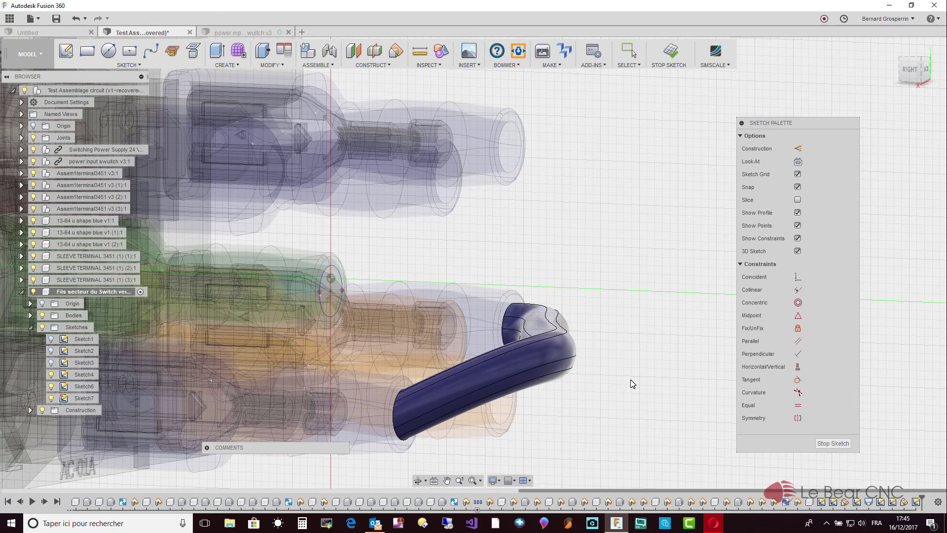
pyautogui.scroll(4, 632, 383)
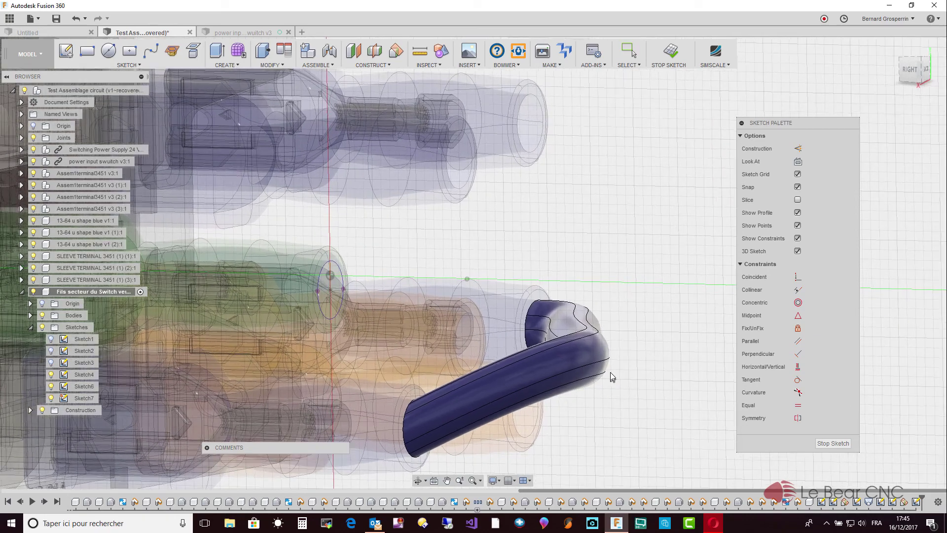
pyautogui.scroll(5, 514, 309)
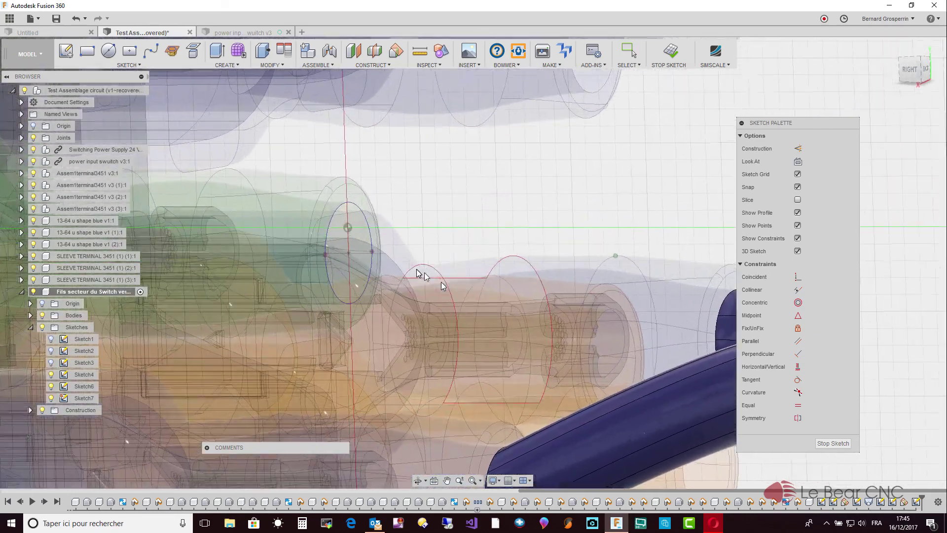
pyautogui.scroll(5, 363, 206)
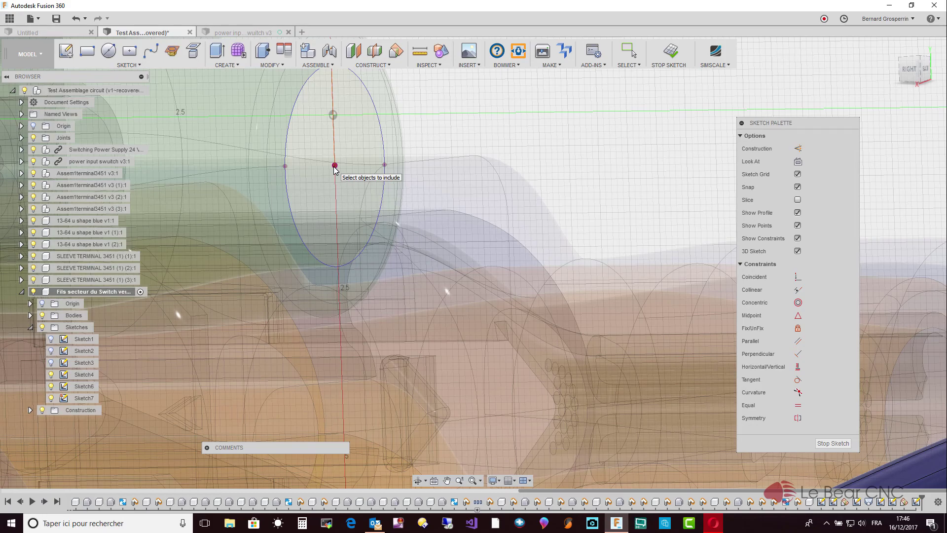
pyautogui.click(317, 256)
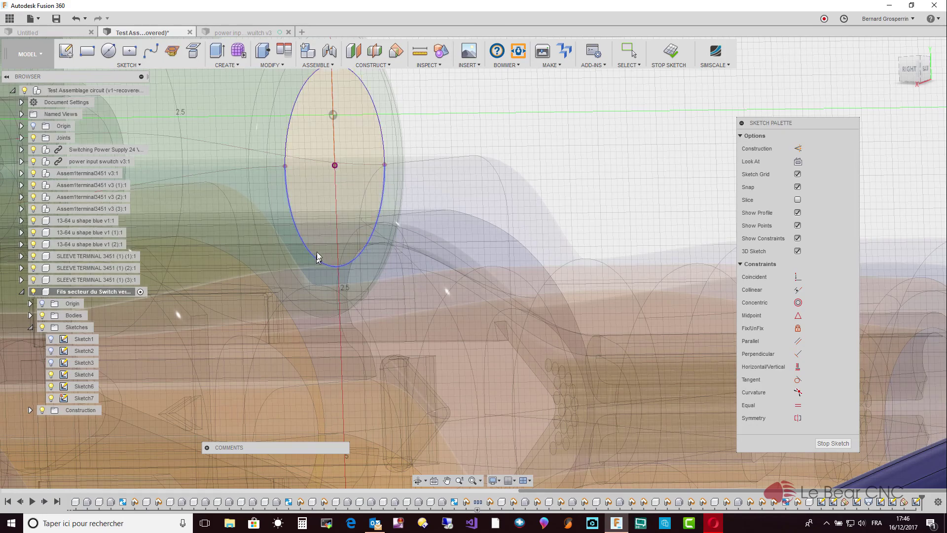
pyautogui.scroll(-3, 332, 239)
pyautogui.scroll(-5, 475, 236)
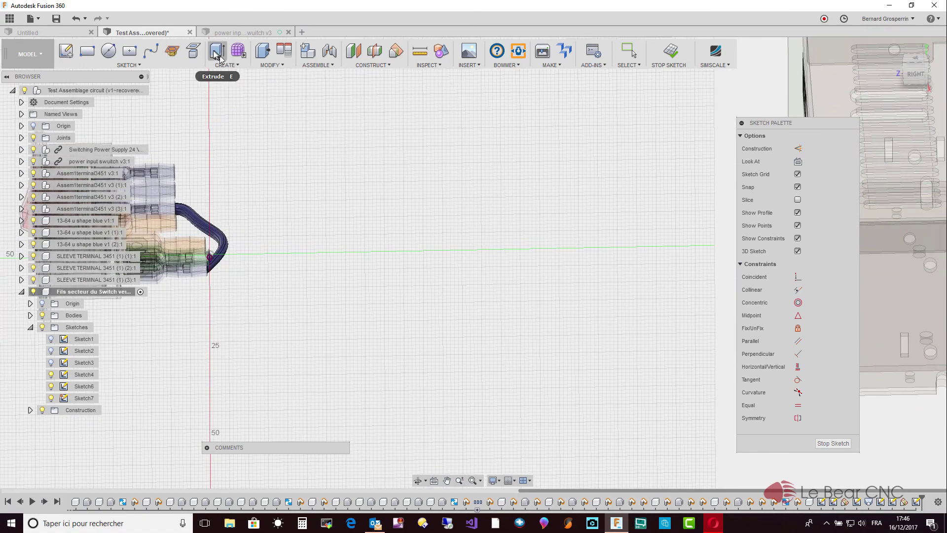
# Draw a fit point spline from the switch-side circle's centre through intermediate points to the circle's centre at the power supply's green sleeve
pyautogui.click(150, 52)
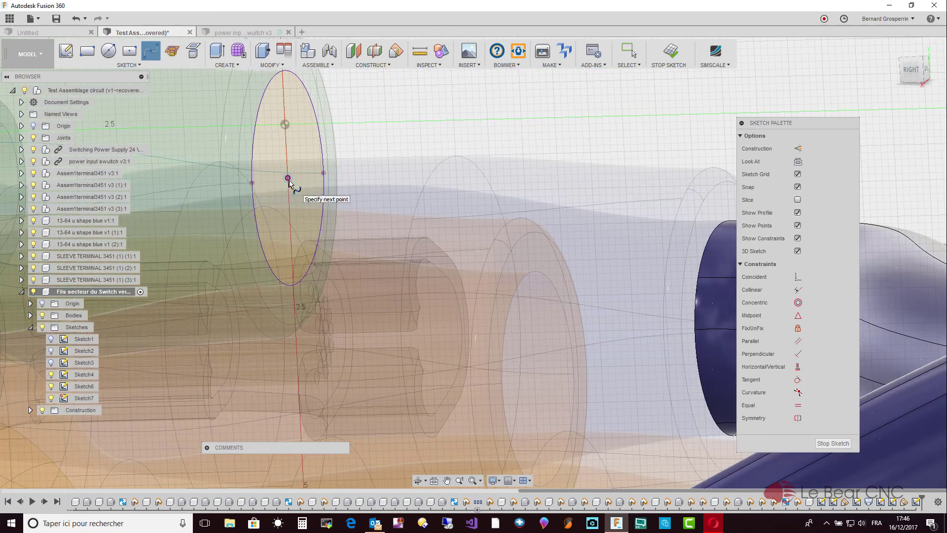
pyautogui.click(544, 160)
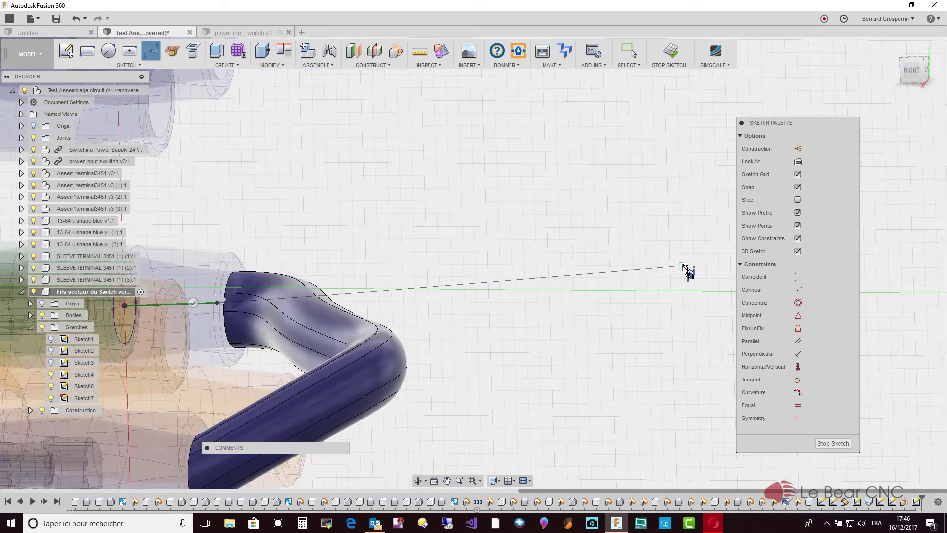
pyautogui.click(691, 299)
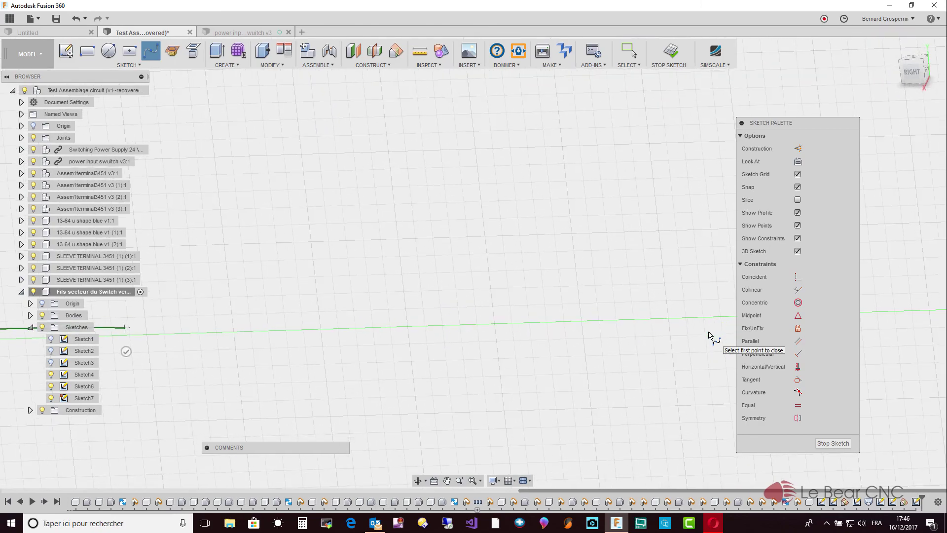
pyautogui.click(710, 318)
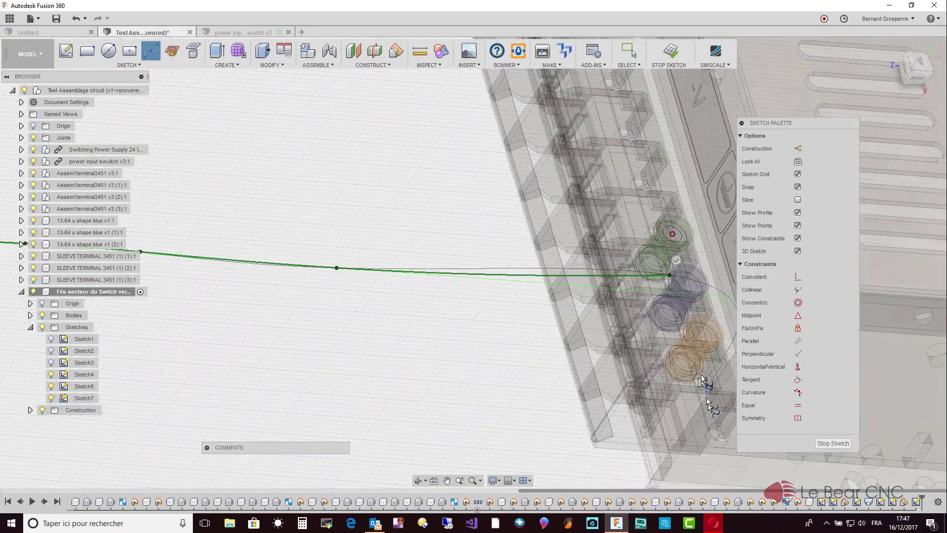
pyautogui.scroll(5, 696, 241)
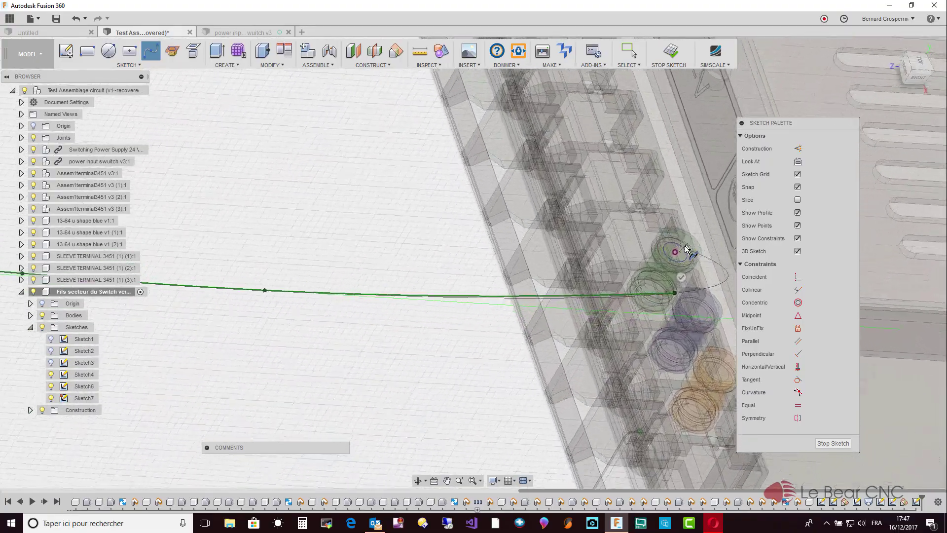
pyautogui.scroll(3, 689, 255)
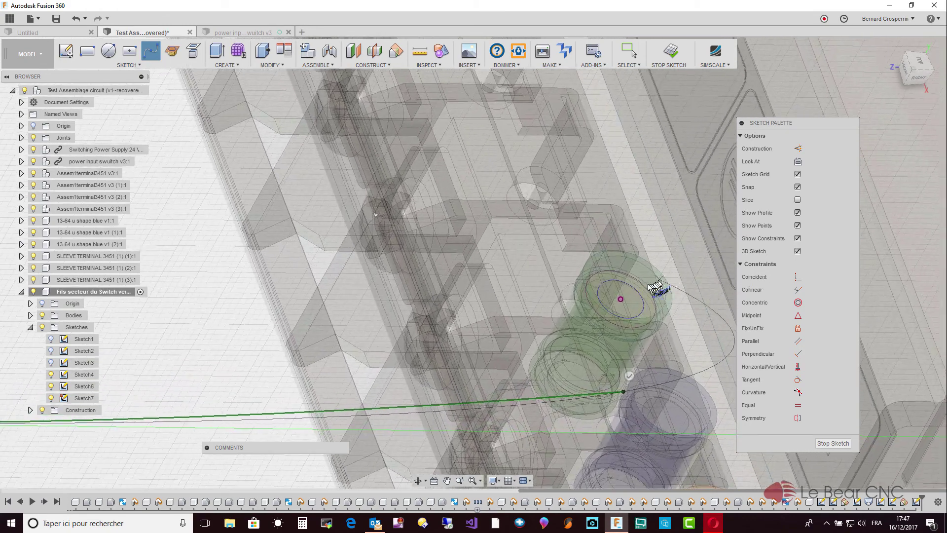
pyautogui.click(622, 300)
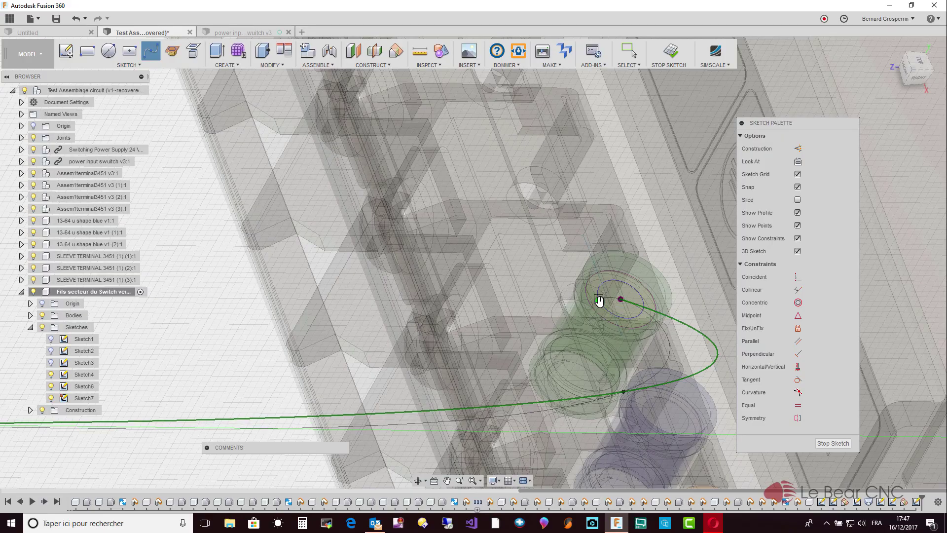
pyautogui.click(598, 300)
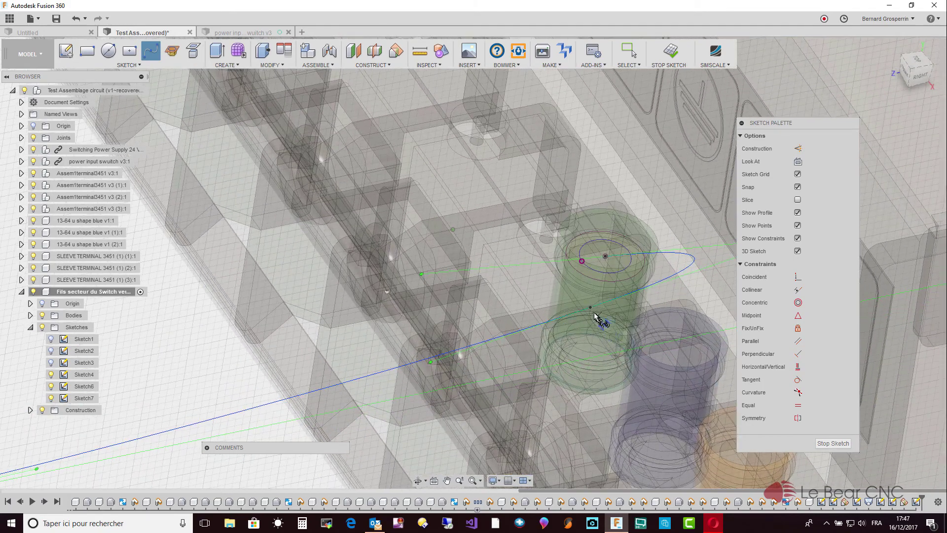
pyautogui.press('Escape')
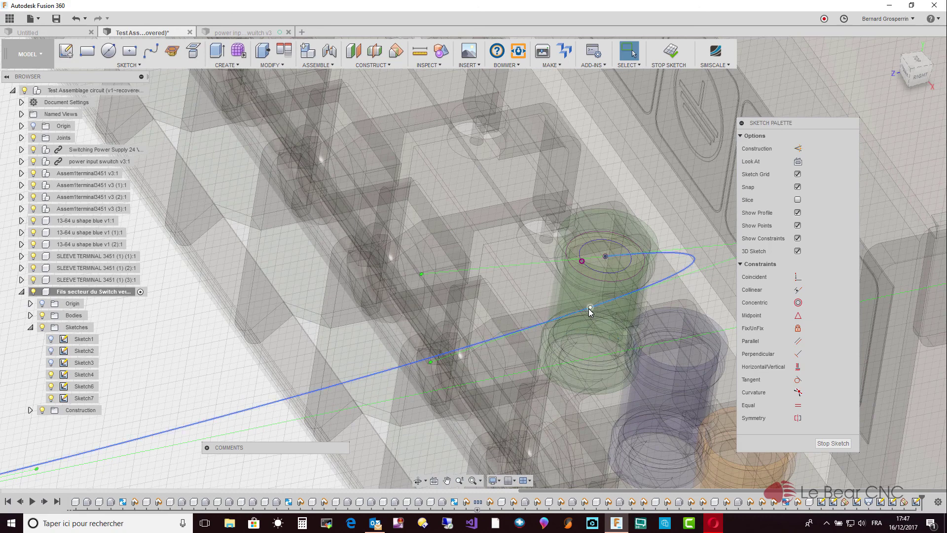
# Reshape the spline by moving the fit point nearest the power supply's green sleeve, and finish the sketch
pyautogui.moveTo(590, 310)
pyautogui.mouseDown()
pyautogui.moveTo(567, 298)
pyautogui.moveTo(486, 302)
pyautogui.mouseUp()
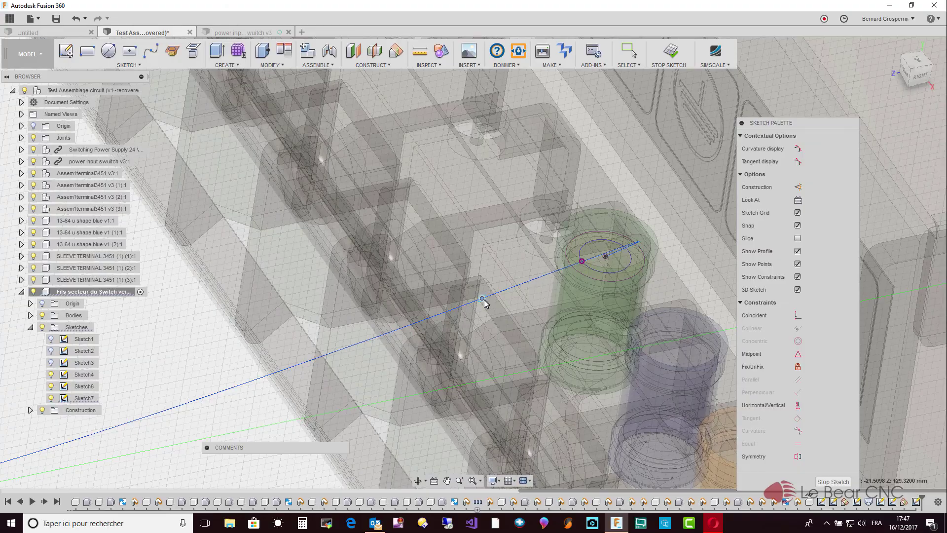
pyautogui.keyDown('shift'); pyautogui.moveTo(483, 300); pyautogui.dragTo(482, 361, button='middle'); pyautogui.keyUp('shift')
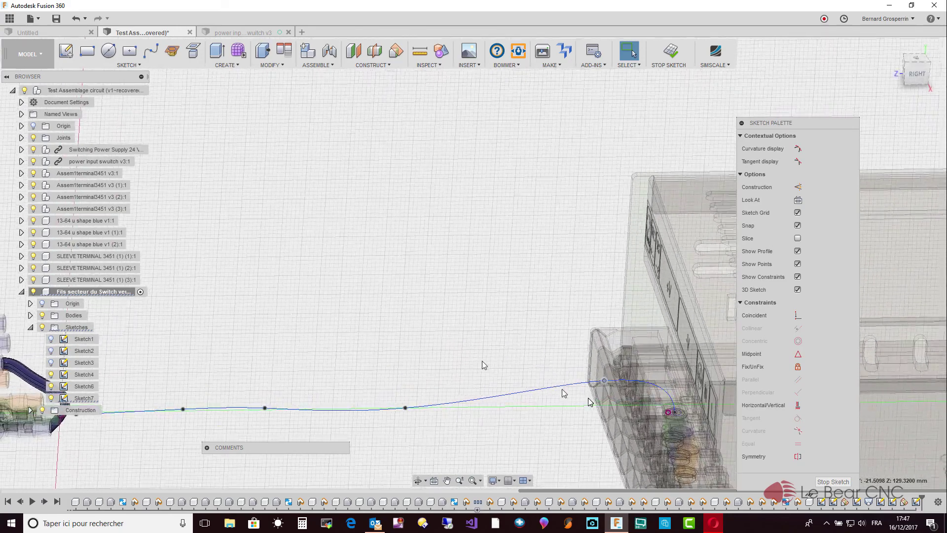
pyautogui.moveTo(589, 402)
pyautogui.keyDown('shift'); pyautogui.mouseDown(button='middle')
pyautogui.moveTo(795, 482)
pyautogui.moveTo(757, 419)
pyautogui.moveTo(699, 371)
pyautogui.moveTo(599, 243)
pyautogui.moveTo(533, 108)
pyautogui.mouseUp(button='middle'); pyautogui.keyUp('shift')
pyautogui.click(833, 481)
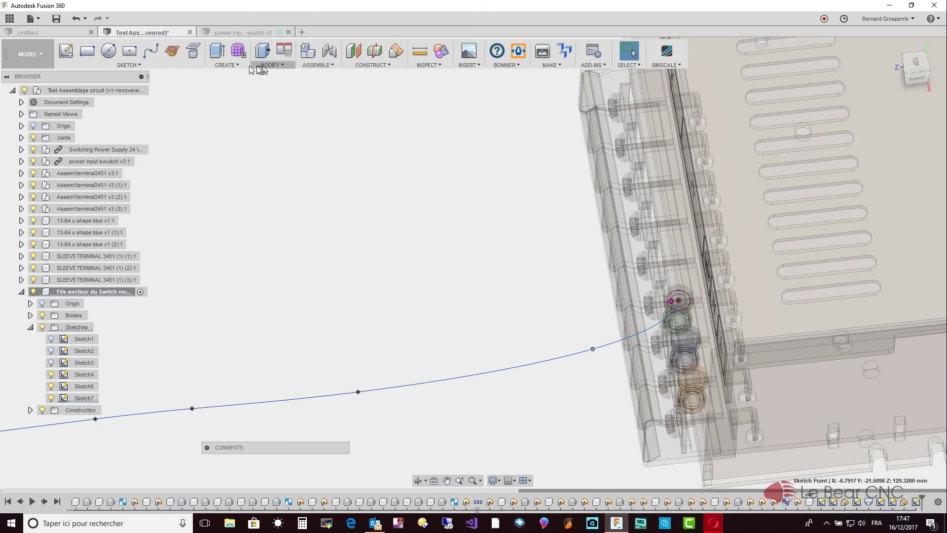
# Start a Loft with the inner circle at the power supply's green sleeve as first profile and the spline as Centerline
pyautogui.click(231, 66)
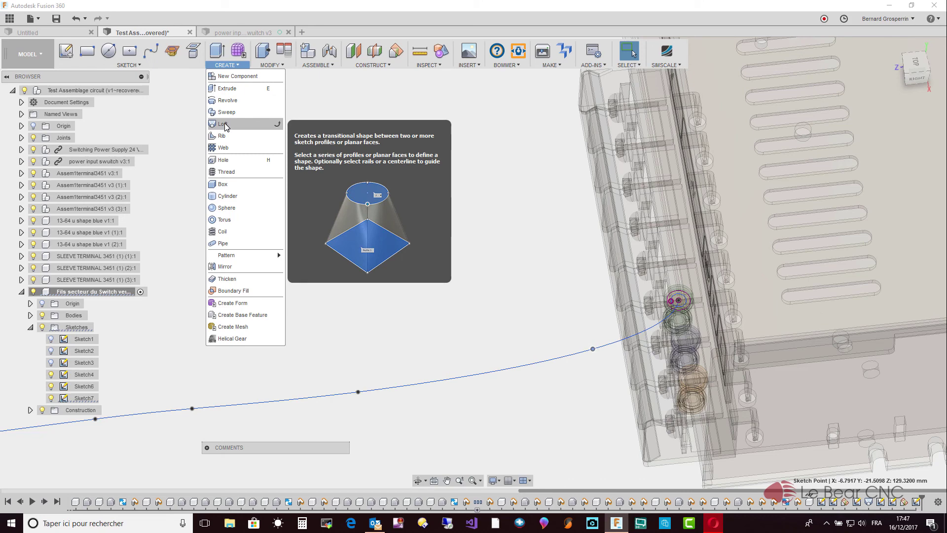
pyautogui.click(225, 124)
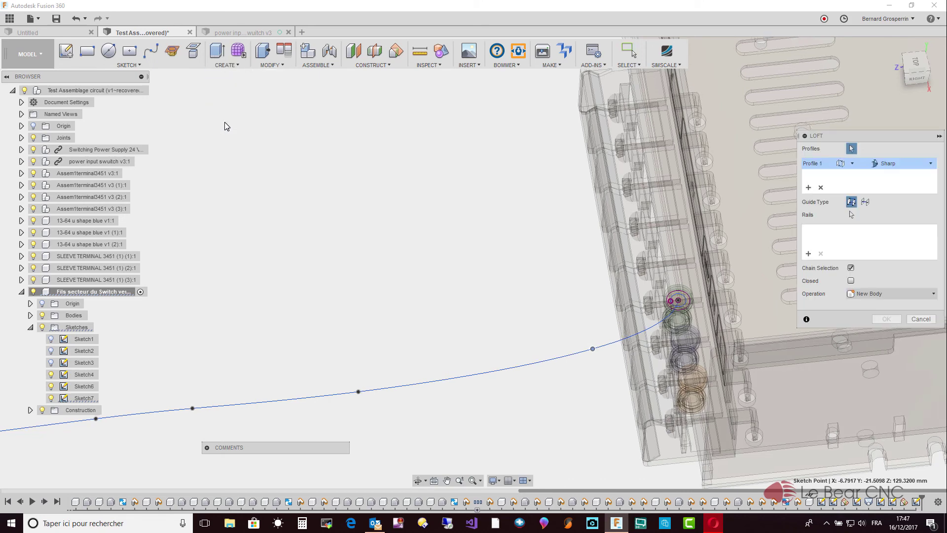
pyautogui.keyDown('shift'); pyautogui.moveTo(287, 163); pyautogui.dragTo(482, 253, button='middle'); pyautogui.keyUp('shift')
pyautogui.scroll(5, 466, 279)
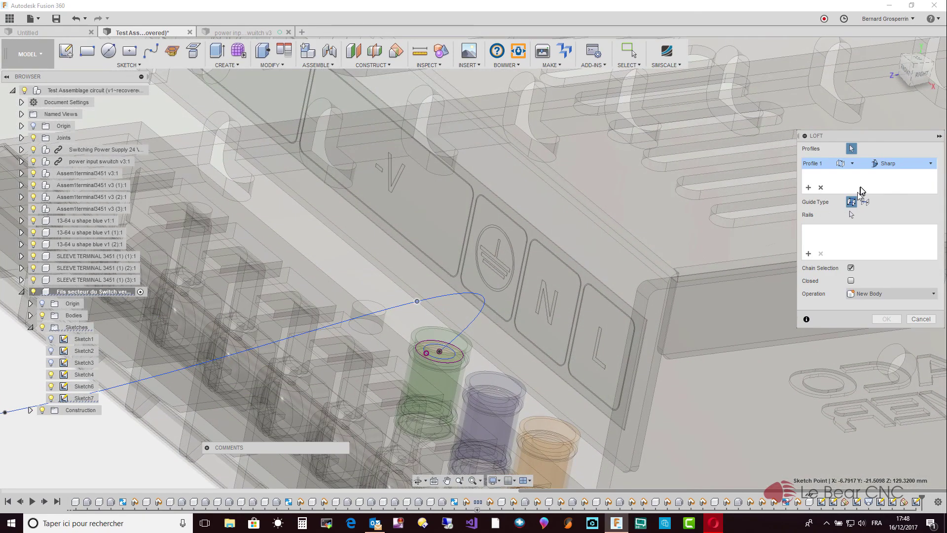
pyautogui.click(821, 188)
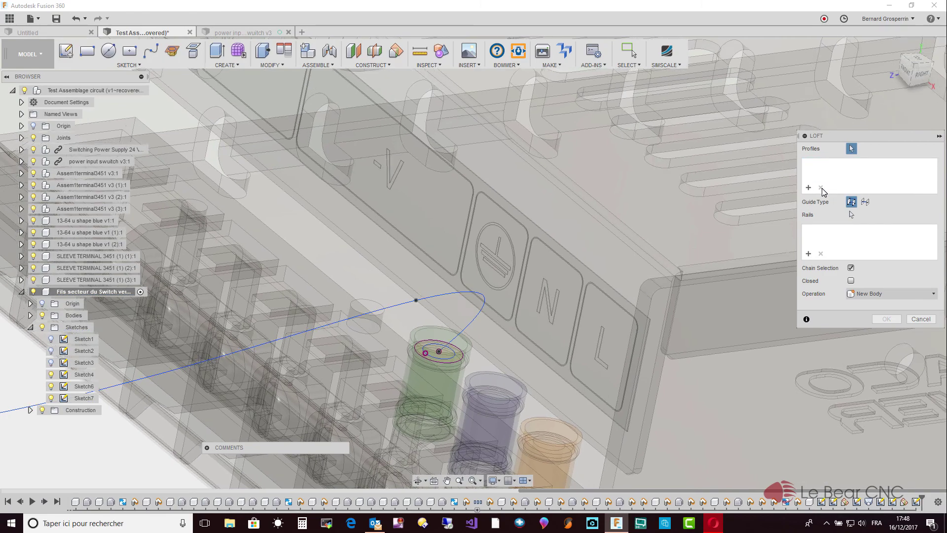
pyautogui.scroll(3, 511, 298)
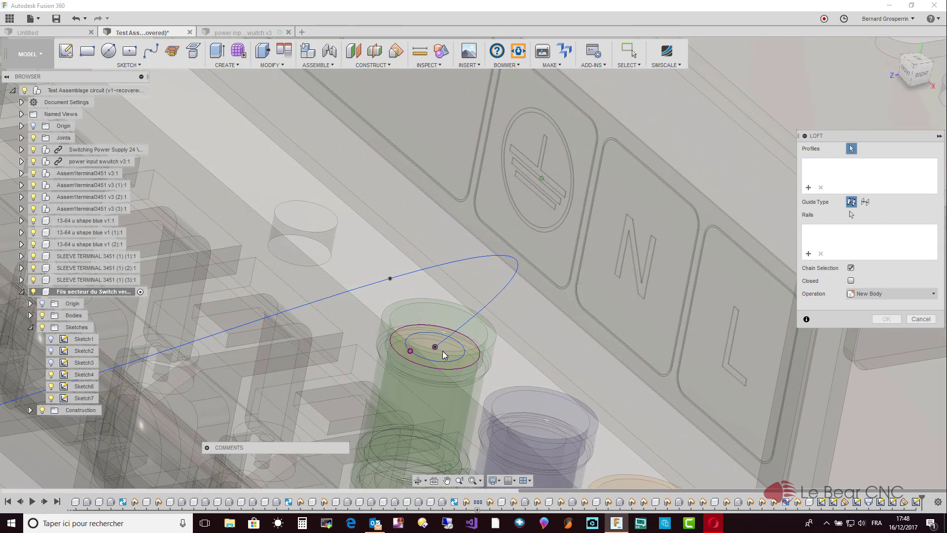
pyautogui.click(447, 348)
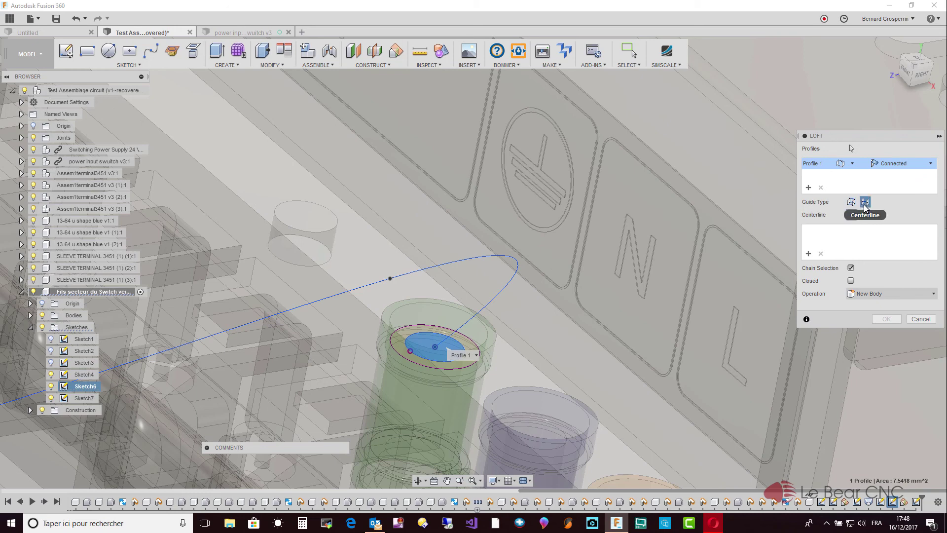
pyautogui.click(497, 257)
# Add the circle at the switch-side green sleeve as the loft's second profile and complete the wire as a new body along the spline
pyautogui.scroll(-5, 495, 257)
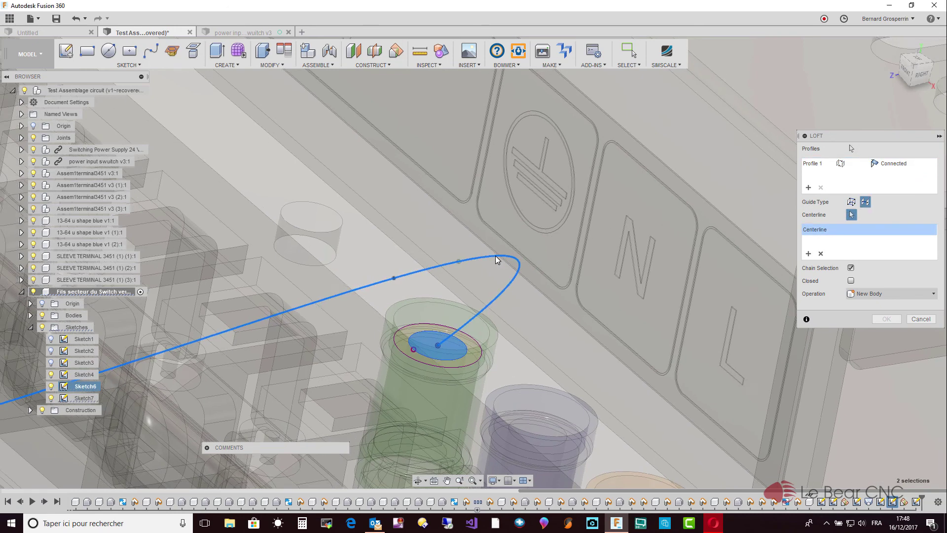
pyautogui.scroll(-6, 495, 258)
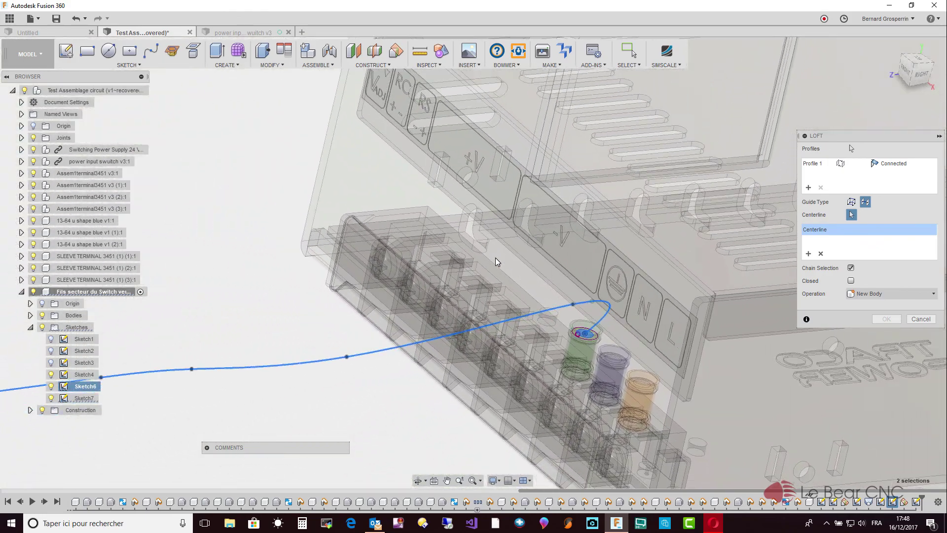
pyautogui.scroll(-2, 496, 259)
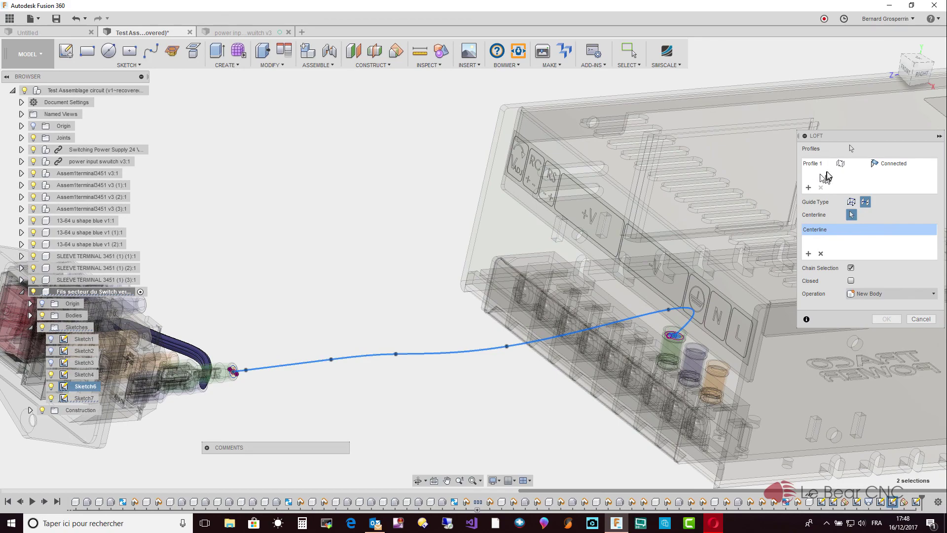
pyautogui.click(809, 188)
pyautogui.keyDown('shift'); pyautogui.moveTo(427, 232); pyautogui.dragTo(272, 360, button='middle'); pyautogui.keyUp('shift')
pyautogui.scroll(4, 273, 360)
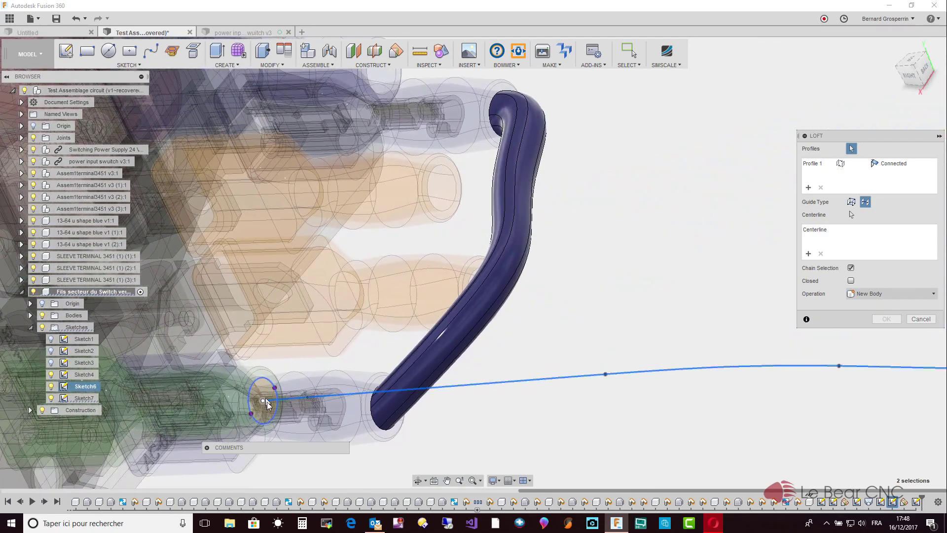
pyautogui.click(263, 413)
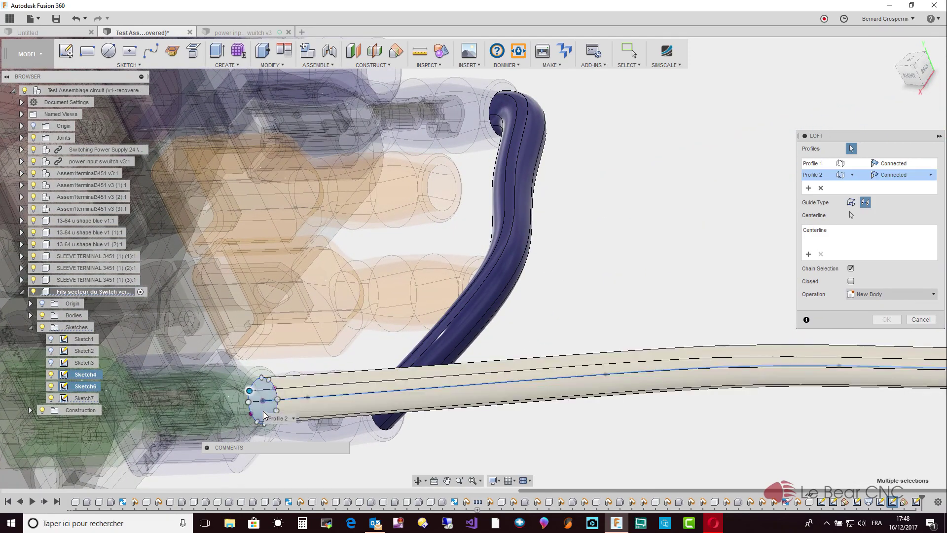
pyautogui.scroll(-5, 263, 414)
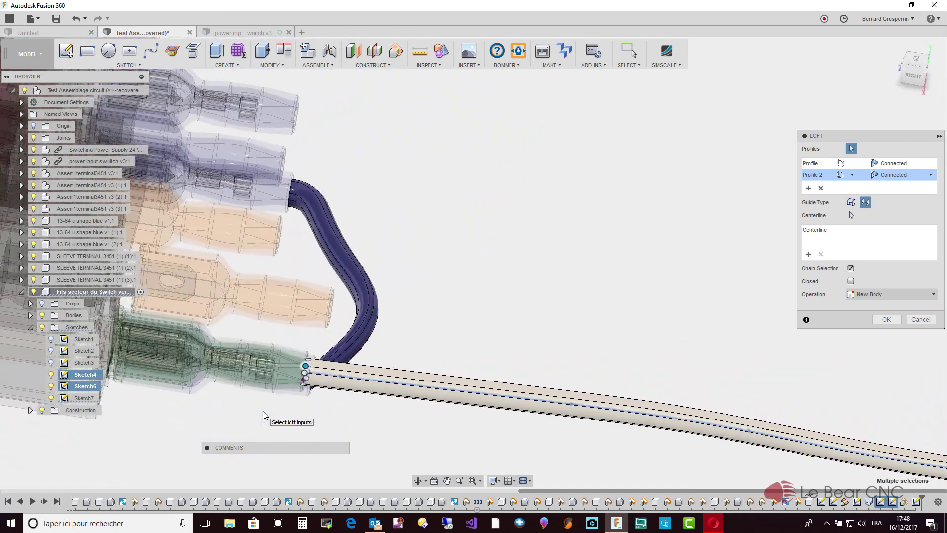
pyautogui.scroll(-2, 793, 426)
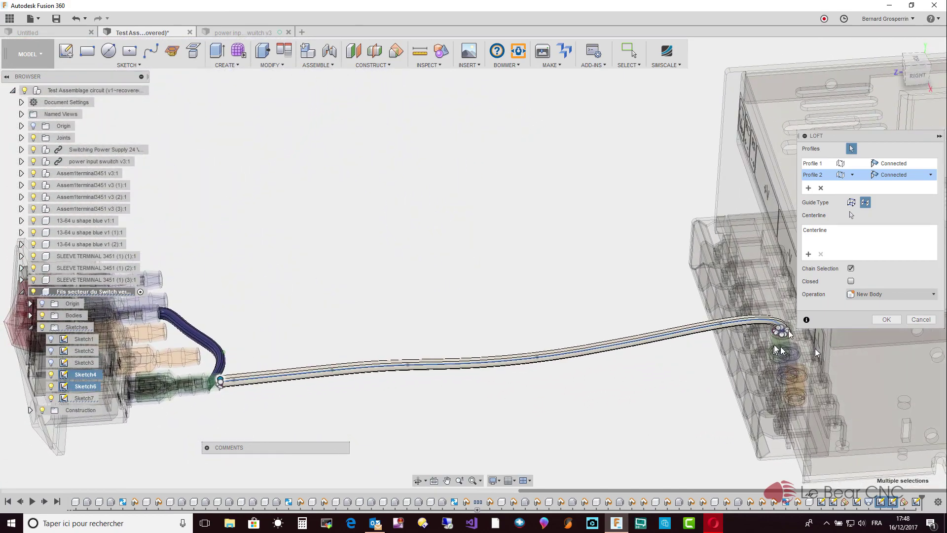
pyautogui.click(883, 320)
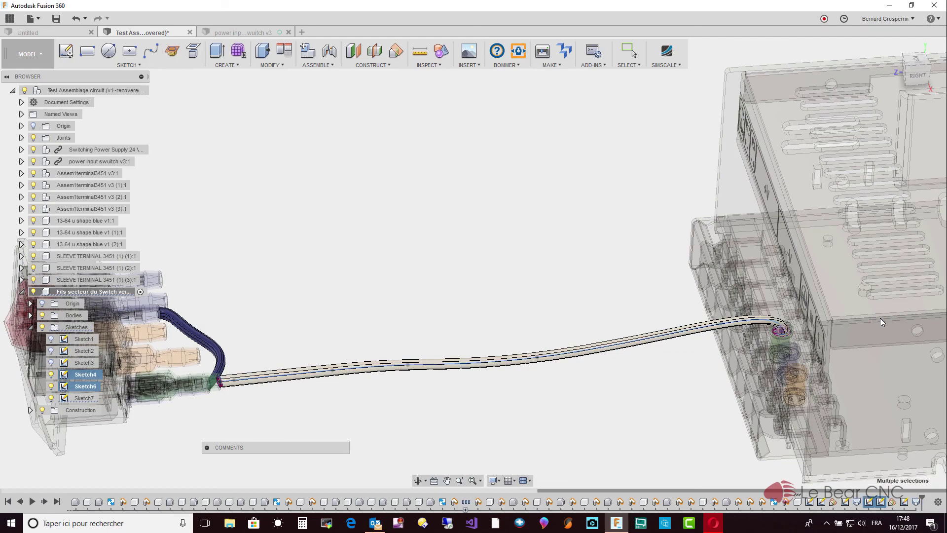
# Apply the Plastic - Glossy (Green) appearance to the newly lofted wire body, Body2
pyautogui.scroll(3, 881, 320)
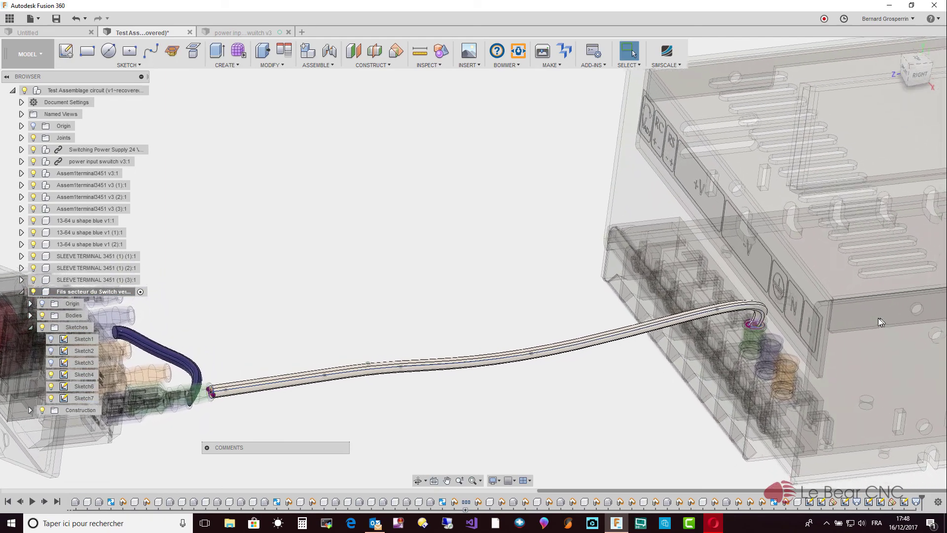
pyautogui.click(30, 315)
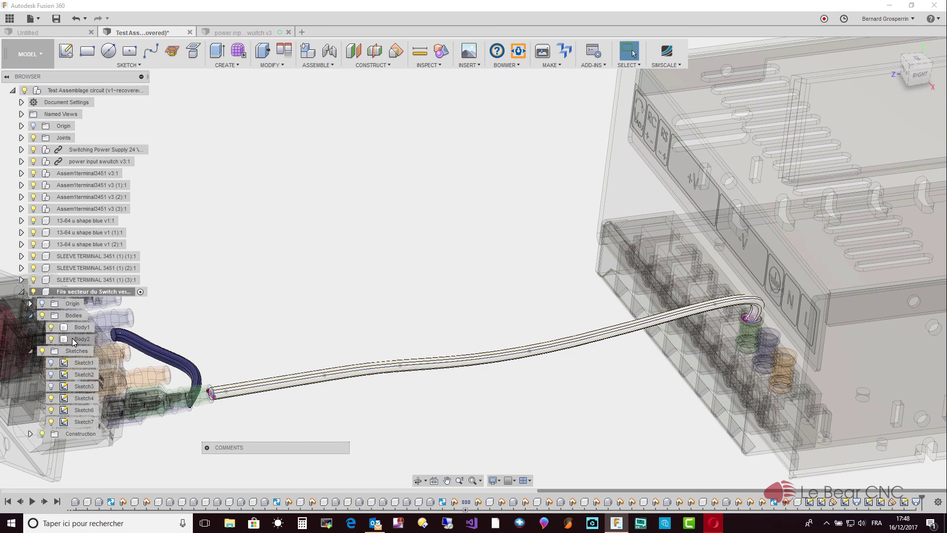
pyautogui.click(72, 338)
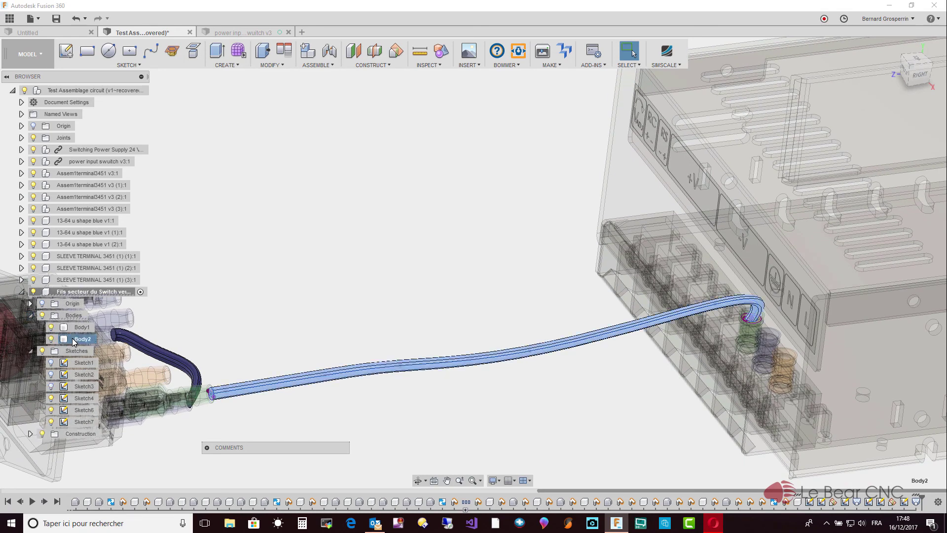
pyautogui.rightClick(72, 338)
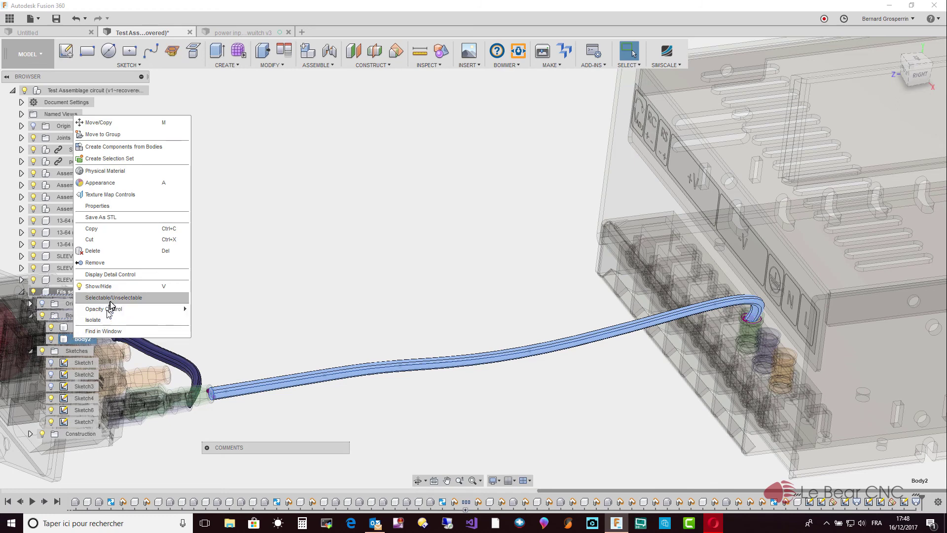
pyautogui.click(112, 185)
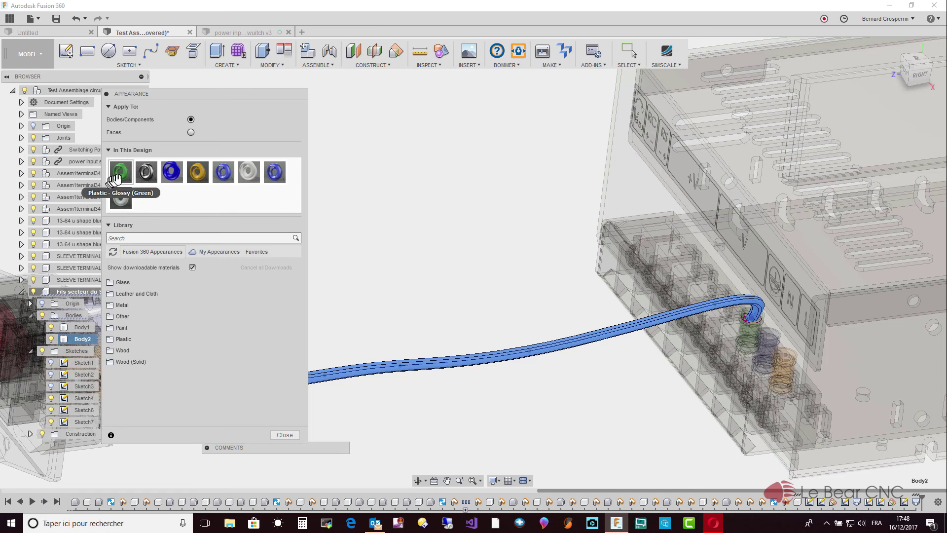
pyautogui.moveTo(121, 173); pyautogui.dragTo(338, 372)
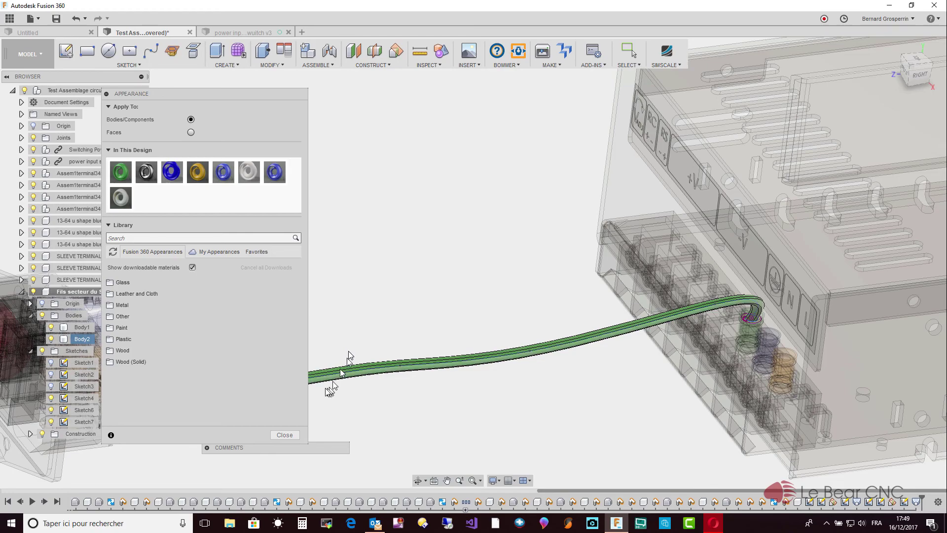
pyautogui.click(285, 434)
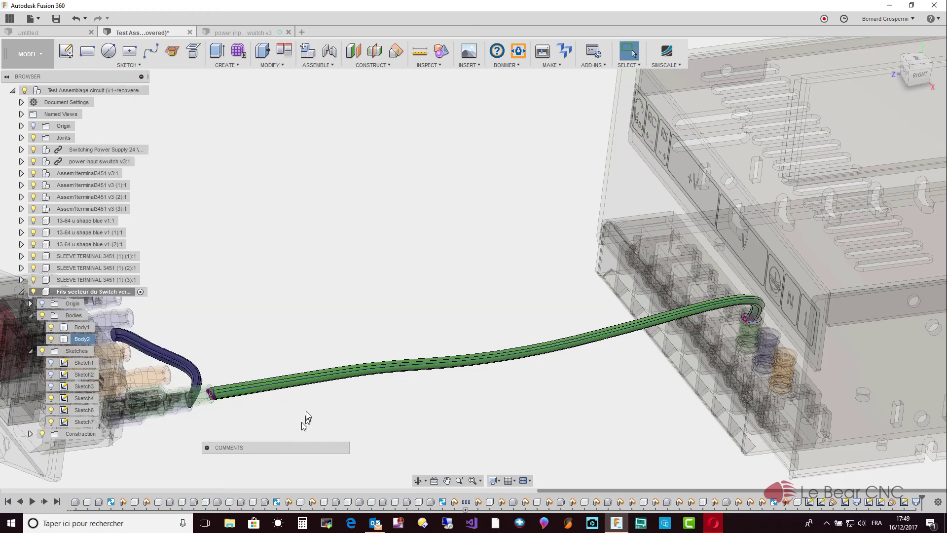
# Activate the root assembly and hide all sketches of the wire component
pyautogui.scroll(-3, 319, 306)
pyautogui.scroll(-5, 318, 307)
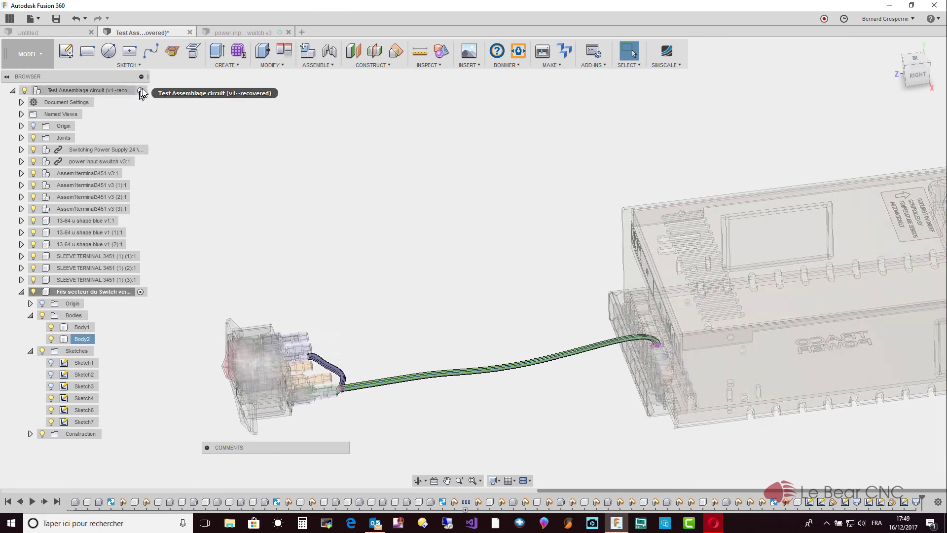
pyautogui.click(140, 91)
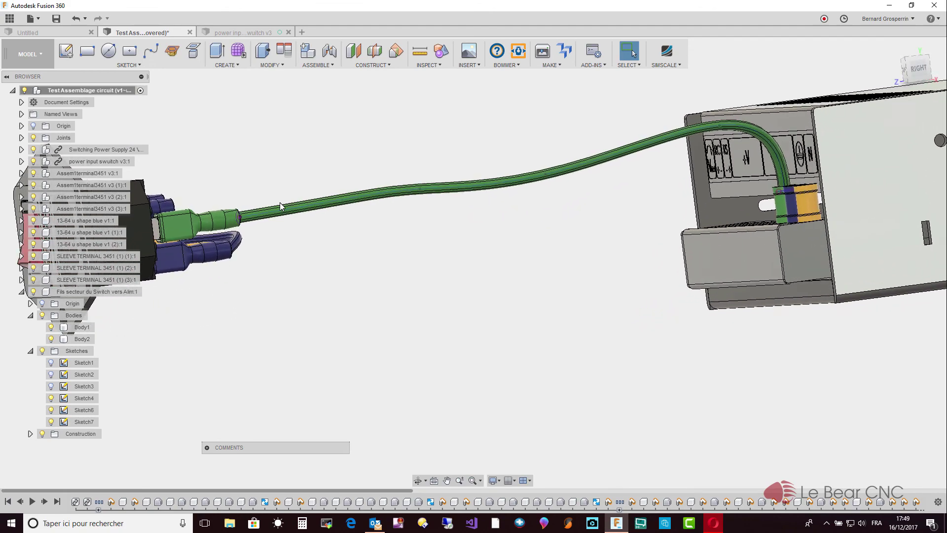
pyautogui.click(41, 351)
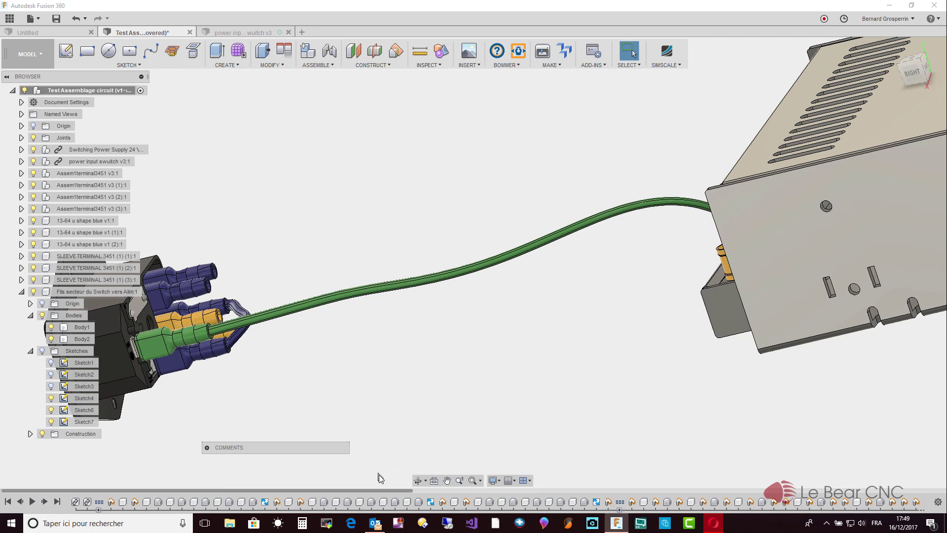
# Try moving the power input switch away from the wires in the assembly, and undo the move
pyautogui.moveTo(377, 493); pyautogui.dragTo(904, 513)
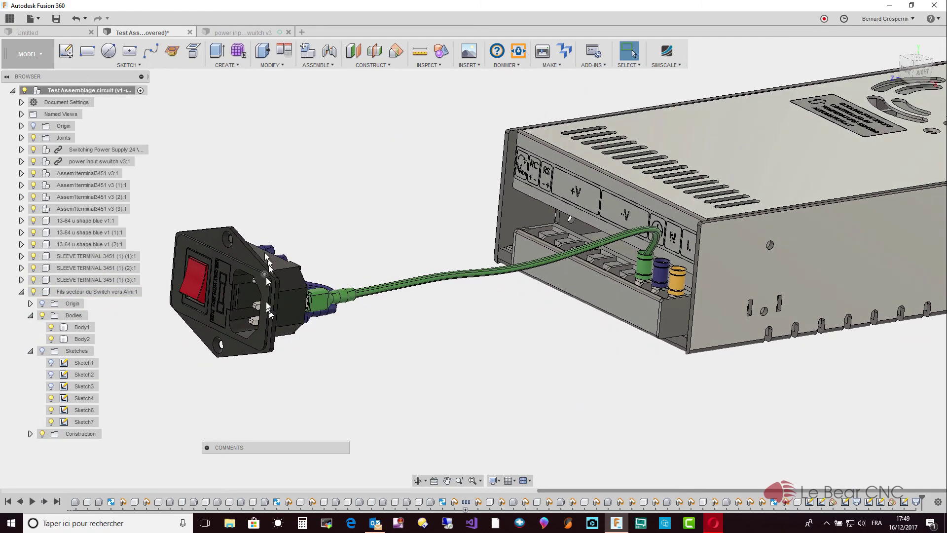
pyautogui.click(245, 258)
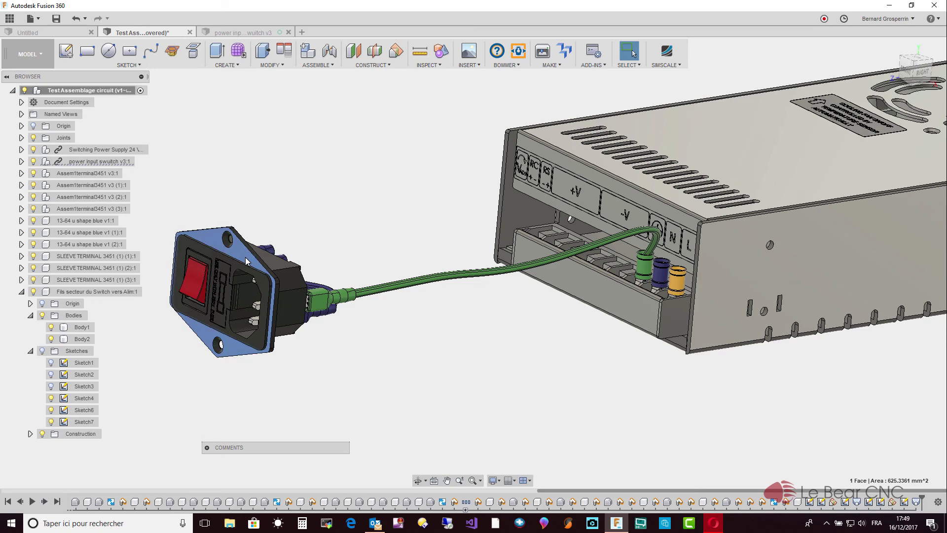
pyautogui.click(246, 261)
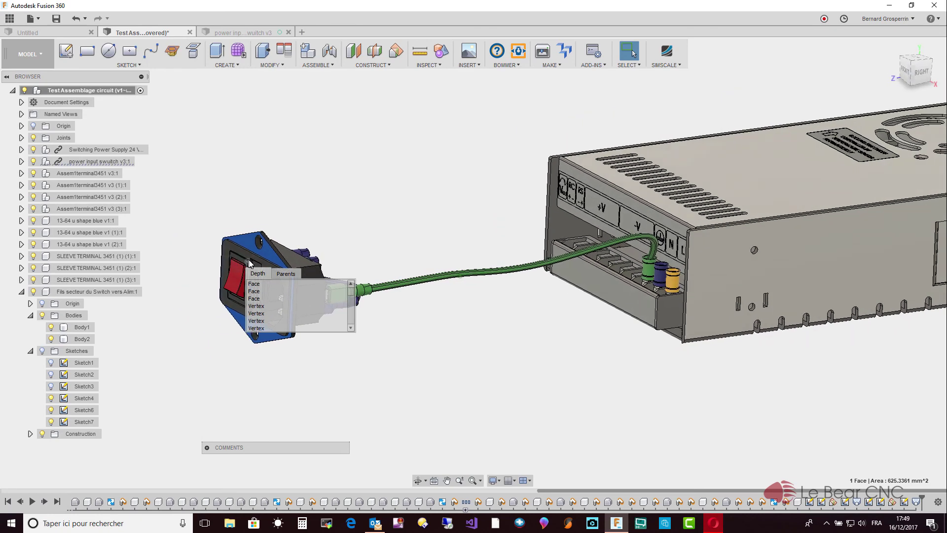
pyautogui.click(264, 254)
pyautogui.click(264, 254)
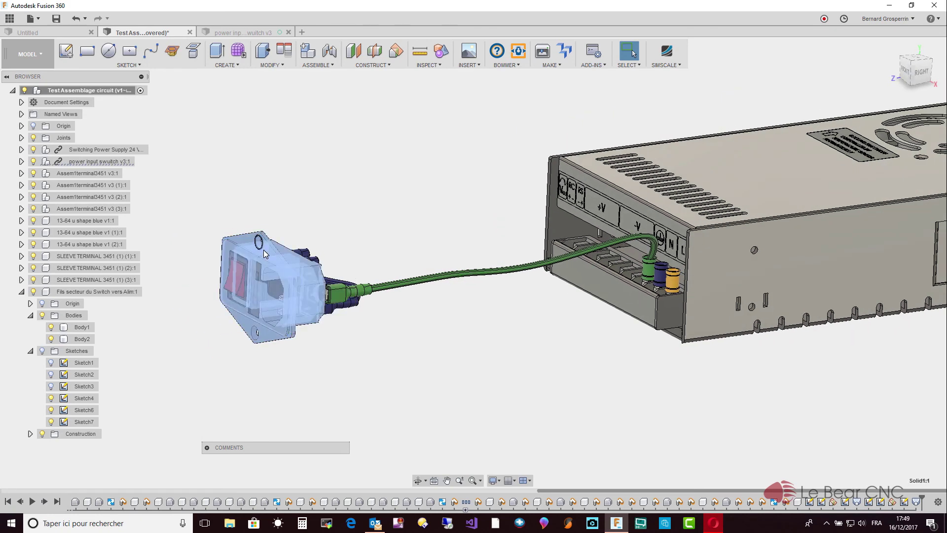
pyautogui.moveTo(260, 254); pyautogui.dragTo(215, 258)
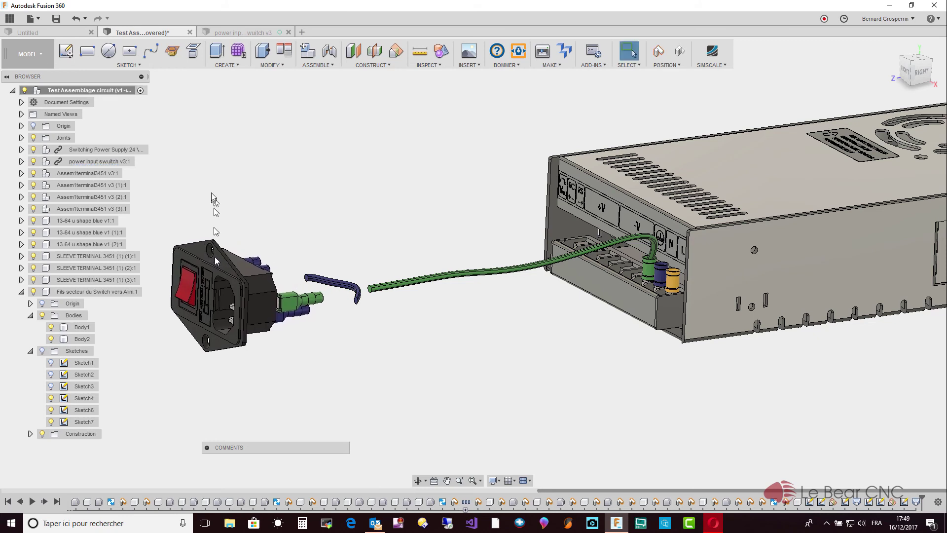
pyautogui.click(75, 20)
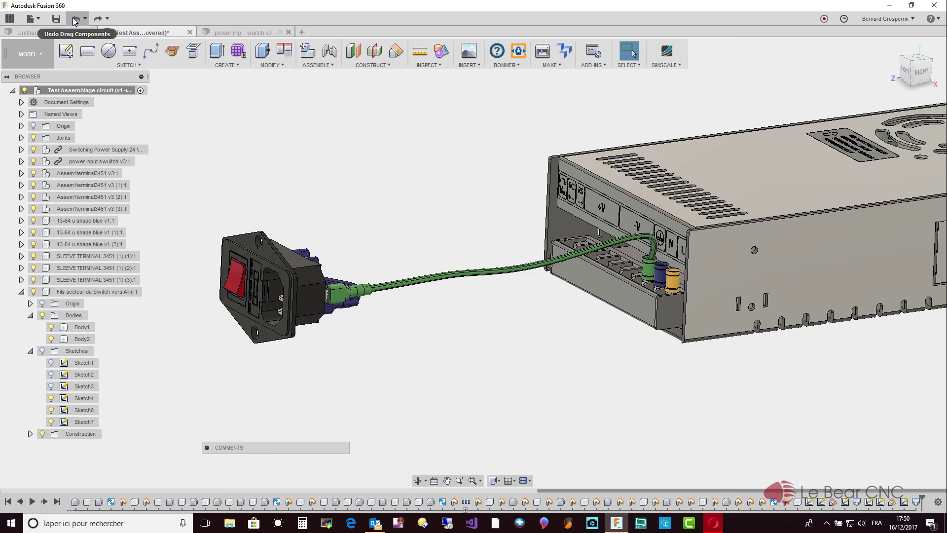
# Edit the switch's captured position, Position20, in the design history, moving the power input switch farther from the power supply, and finish the capture
pyautogui.keyDown('shift'); pyautogui.moveTo(269, 116); pyautogui.dragTo(881, 491, button='middle'); pyautogui.keyUp('shift')
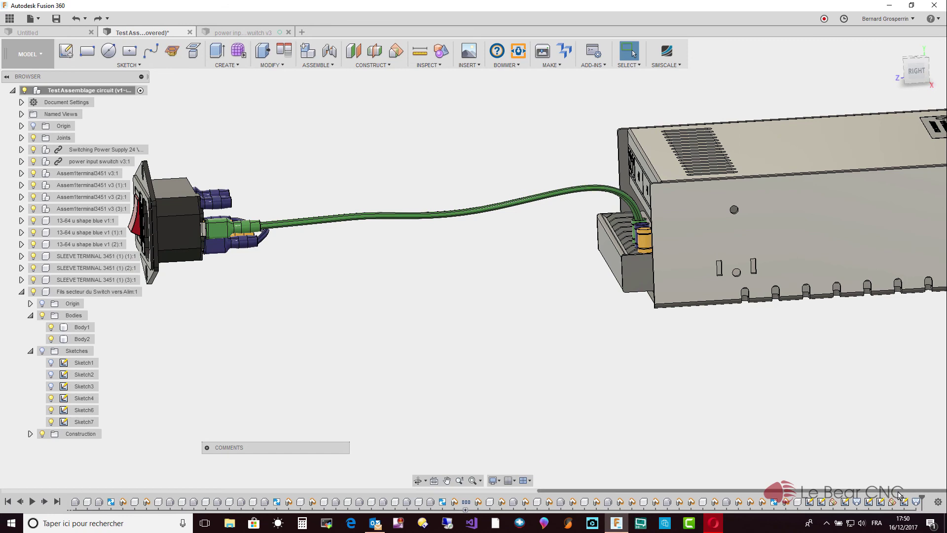
pyautogui.click(787, 502)
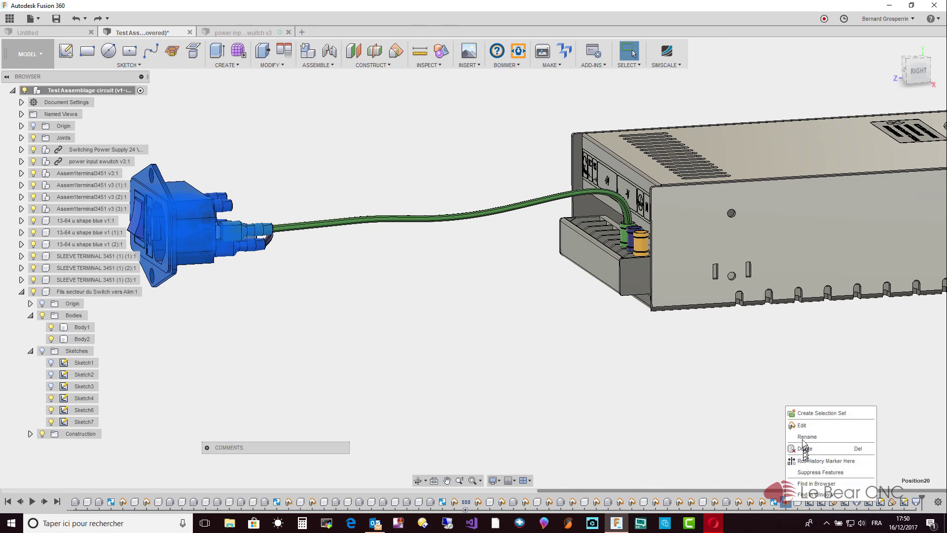
pyautogui.click(802, 426)
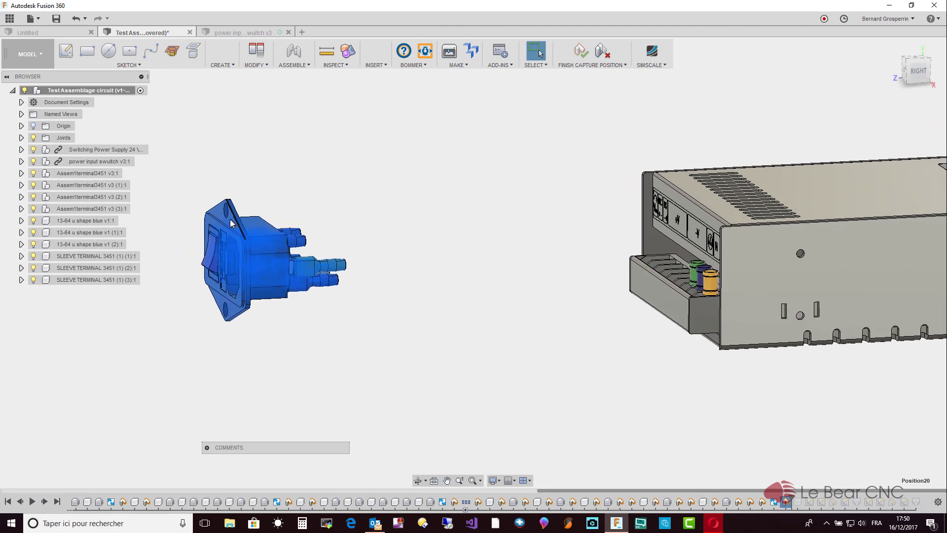
pyautogui.click(230, 223)
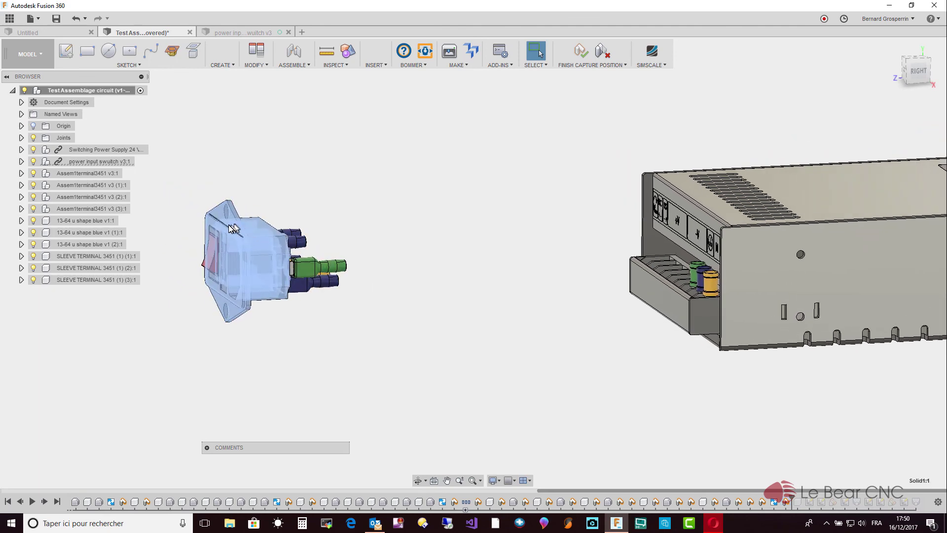
pyautogui.moveTo(229, 224); pyautogui.dragTo(219, 251)
pyautogui.keyDown('shift'); pyautogui.moveTo(219, 251); pyautogui.dragTo(271, 258, button='middle'); pyautogui.keyUp('shift')
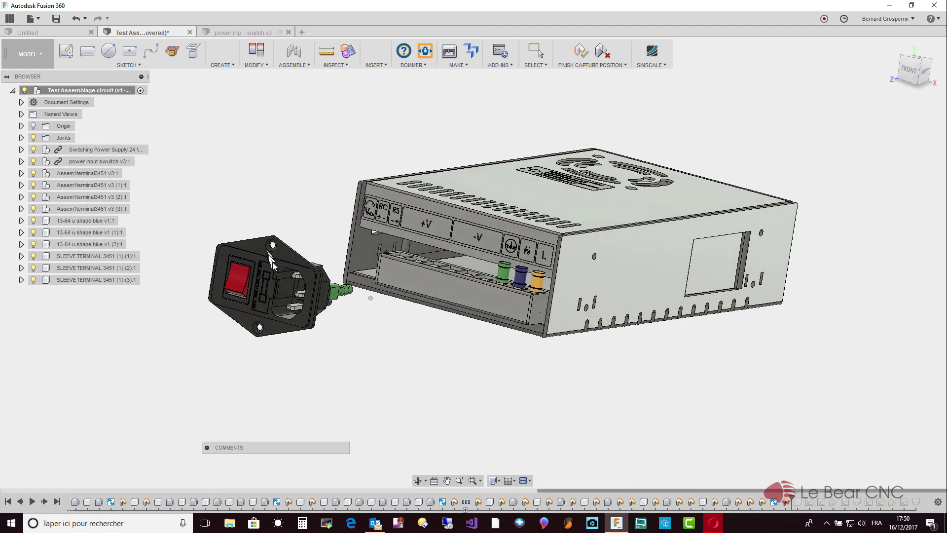
pyautogui.moveTo(271, 259); pyautogui.dragTo(170, 319)
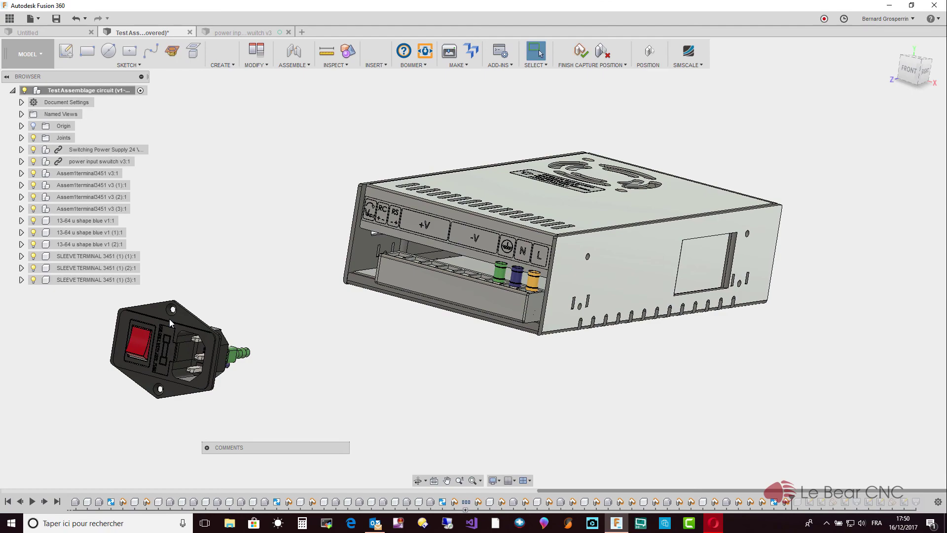
pyautogui.keyDown('shift'); pyautogui.moveTo(170, 319); pyautogui.dragTo(597, 76, button='middle'); pyautogui.keyUp('shift')
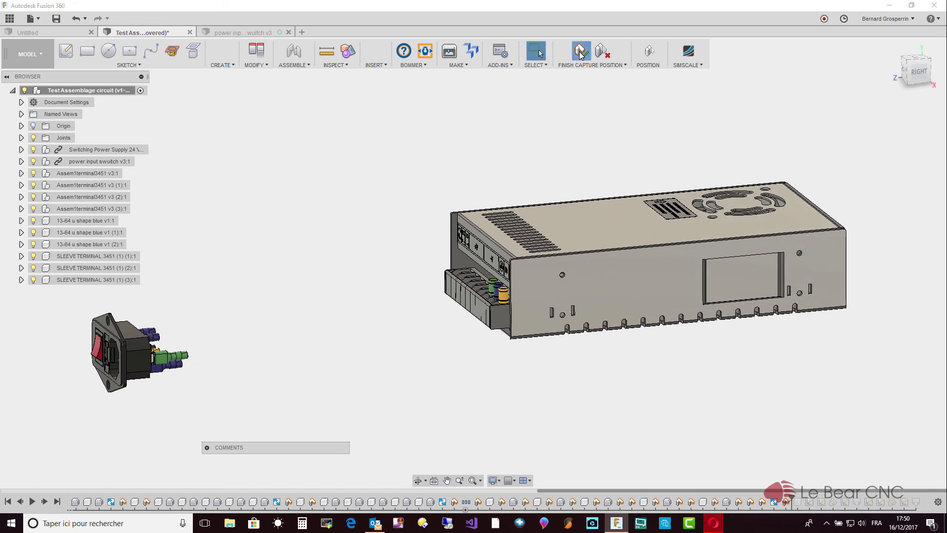
pyautogui.click(580, 53)
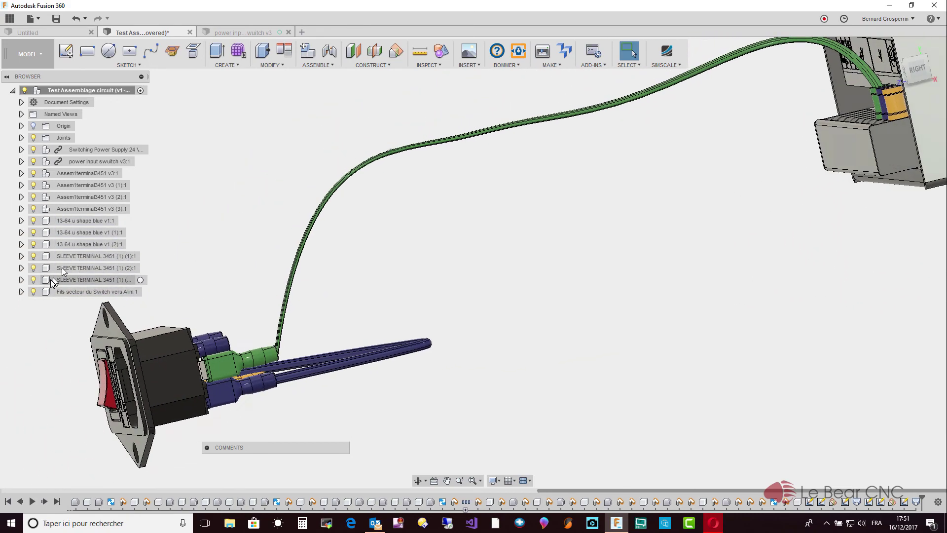
# Turn on sketch visibility for the component Fils secteur du Switch vers Alim, with only Sketch7 shown
pyautogui.click(21, 291)
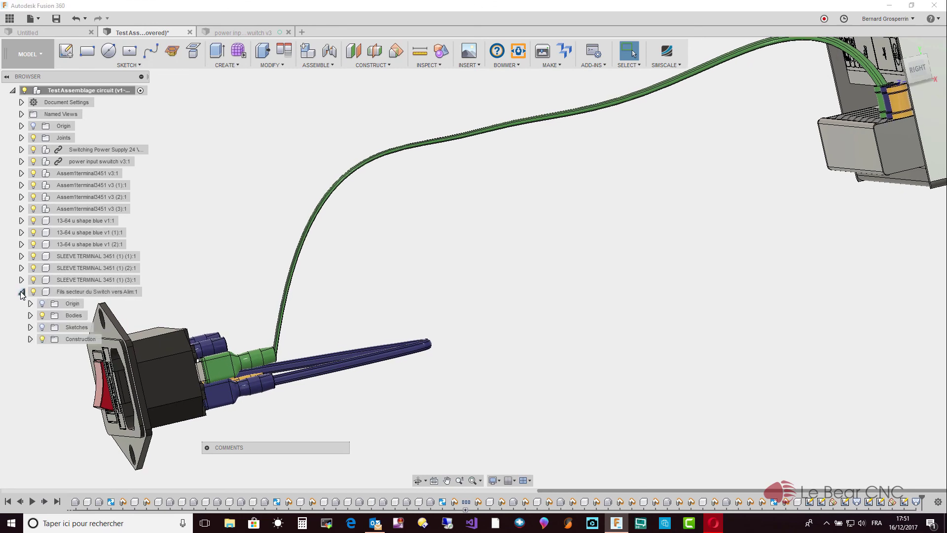
pyautogui.click(30, 327)
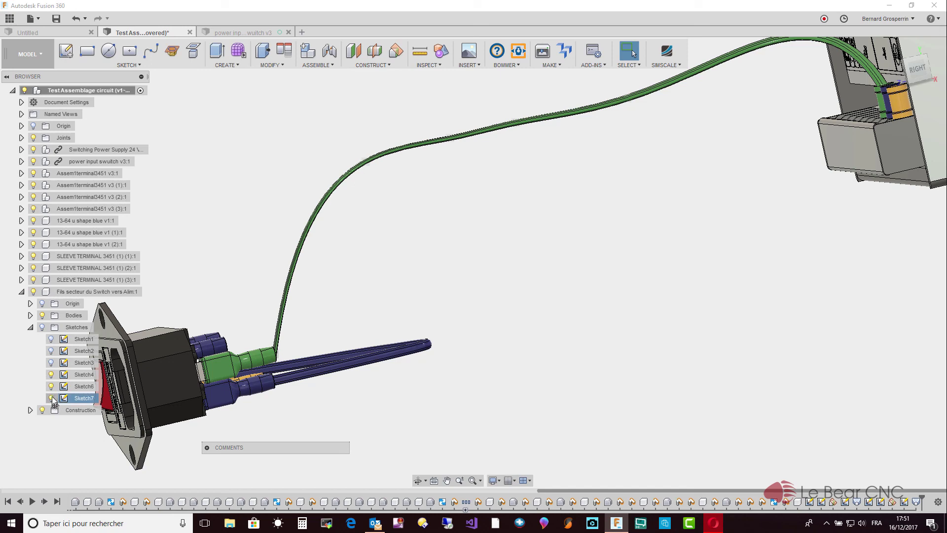
pyautogui.click(41, 327)
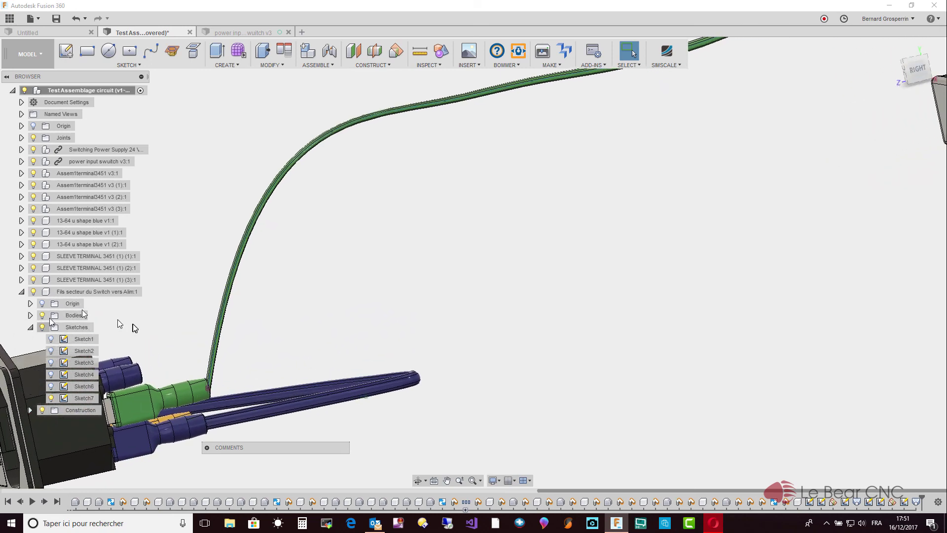
# Hide the green wire body, Body2, in the component Fils secteur du Switch vers Alim so its path spline is exposed
pyautogui.keyDown('shift'); pyautogui.moveTo(303, 288); pyautogui.dragTo(299, 310, button='middle'); pyautogui.keyUp('shift')
pyautogui.keyDown('shift'); pyautogui.moveTo(371, 295); pyautogui.dragTo(300, 188, button='middle'); pyautogui.keyUp('shift')
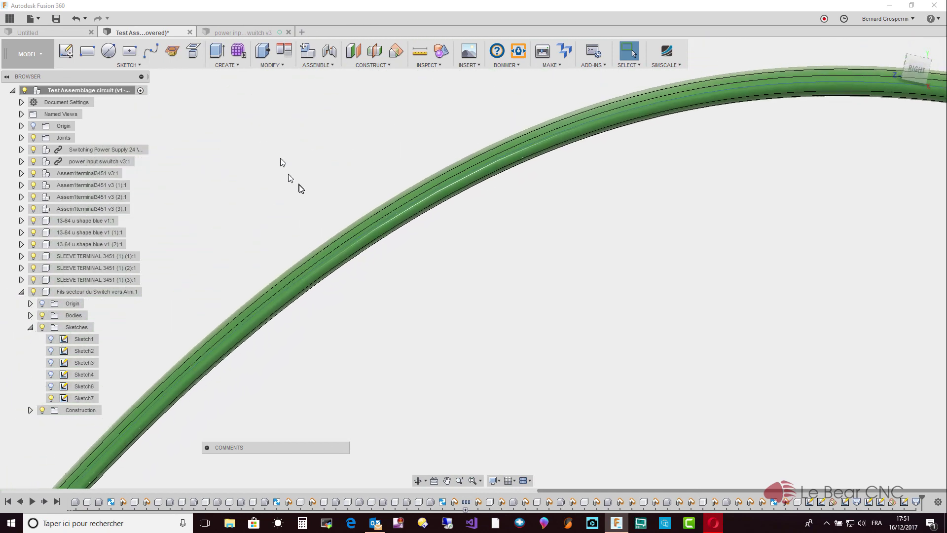
pyautogui.keyDown('shift'); pyautogui.moveTo(329, 226); pyautogui.dragTo(347, 243, button='middle'); pyautogui.keyUp('shift')
pyautogui.scroll(5, 347, 244)
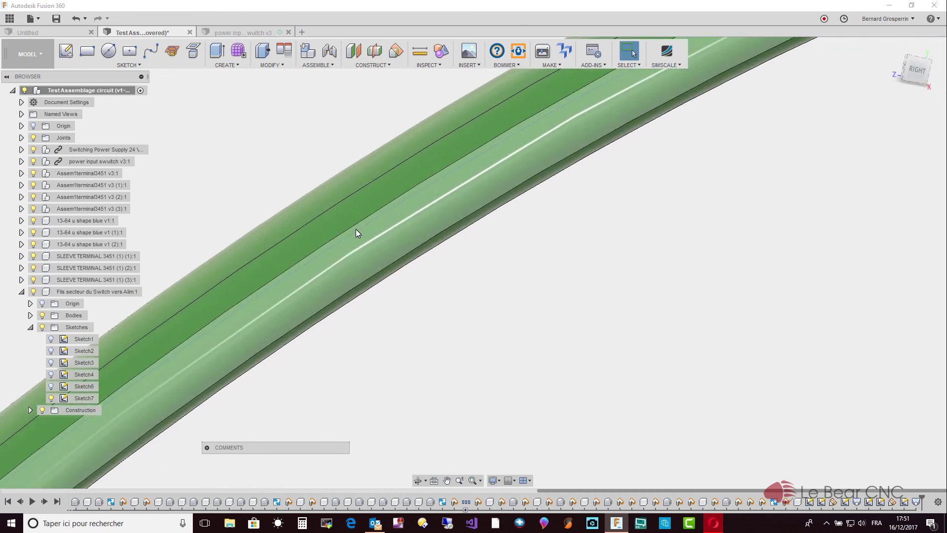
pyautogui.click(356, 229)
pyautogui.scroll(-8, 356, 228)
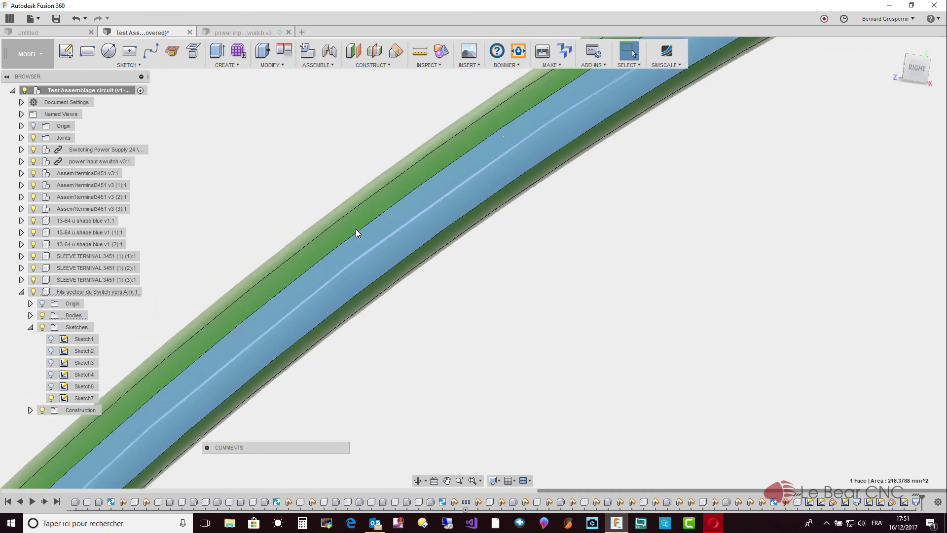
pyautogui.keyDown('shift'); pyautogui.moveTo(344, 253); pyautogui.dragTo(341, 257, button='middle'); pyautogui.keyUp('shift')
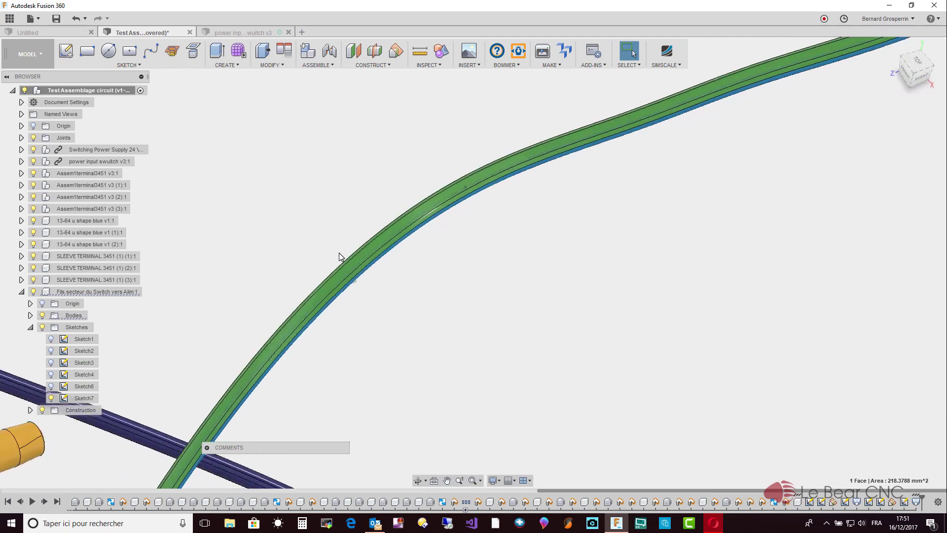
pyautogui.scroll(-8, 339, 242)
pyautogui.keyDown('shift'); pyautogui.moveTo(207, 201); pyautogui.dragTo(130, 266, button='middle'); pyautogui.keyUp('shift')
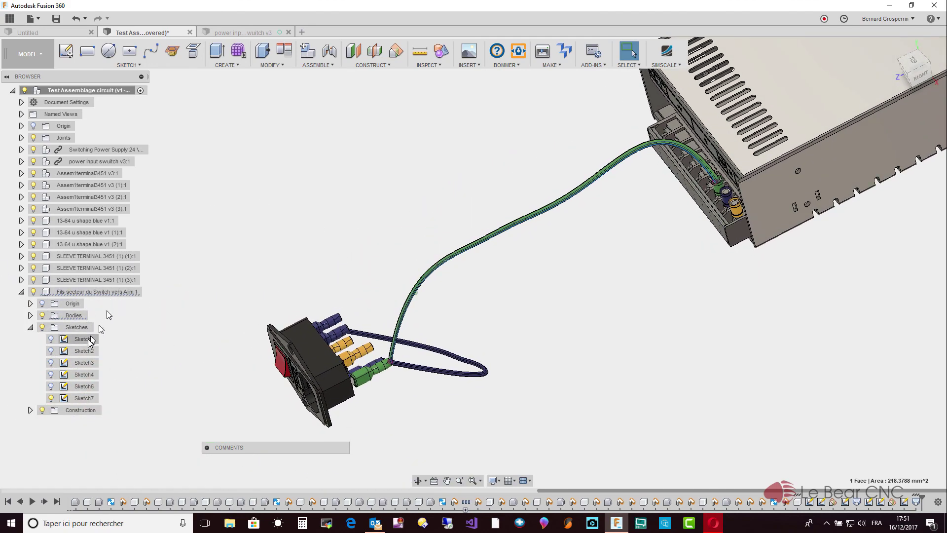
pyautogui.click(30, 316)
pyautogui.click(51, 339)
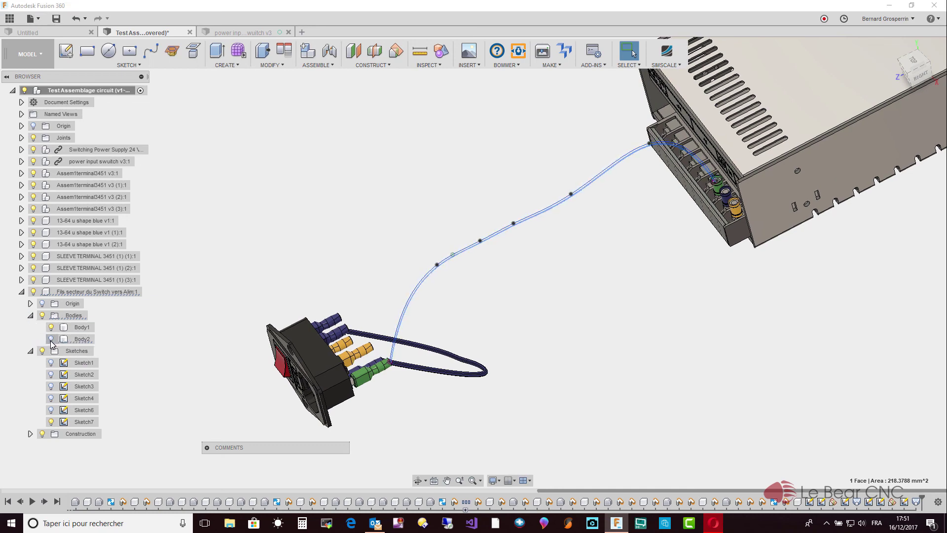
# Lower the two Sketch7 spline points nearest the power input switch so the path leaves the green sleeve more smoothly
pyautogui.keyDown('shift'); pyautogui.moveTo(207, 346); pyautogui.dragTo(462, 318, button='middle'); pyautogui.keyUp('shift')
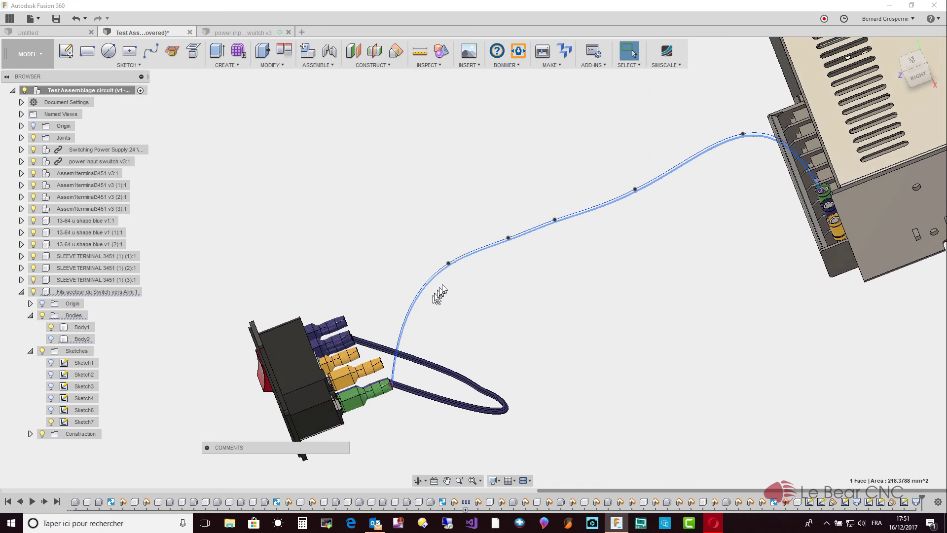
pyautogui.moveTo(449, 265)
pyautogui.mouseDown()
pyautogui.moveTo(439, 277)
pyautogui.moveTo(443, 318)
pyautogui.mouseUp()
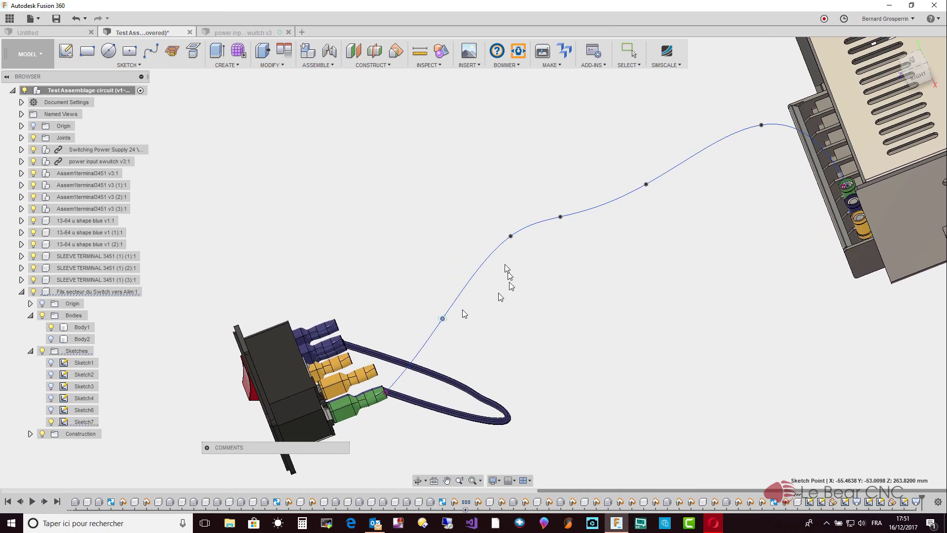
pyautogui.moveTo(511, 236); pyautogui.dragTo(521, 263)
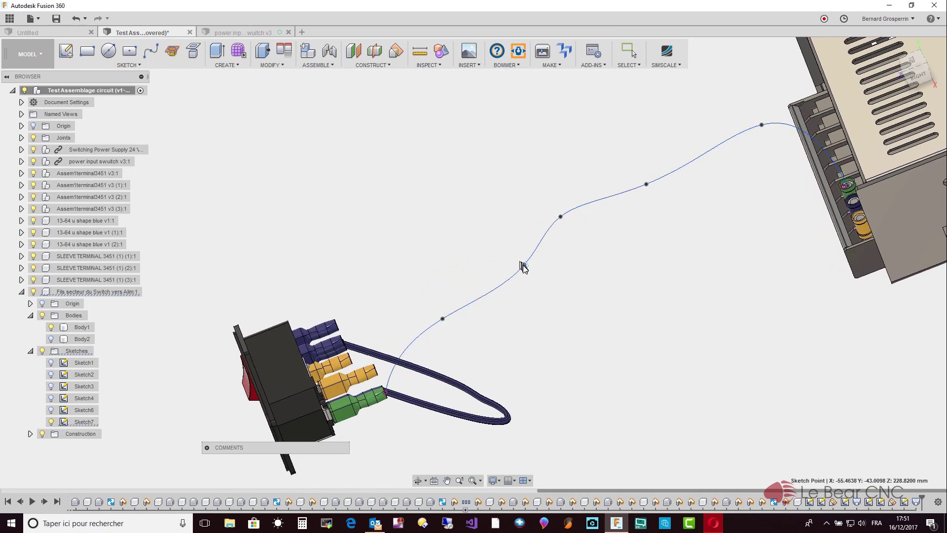
pyautogui.moveTo(442, 318); pyautogui.dragTo(455, 337)
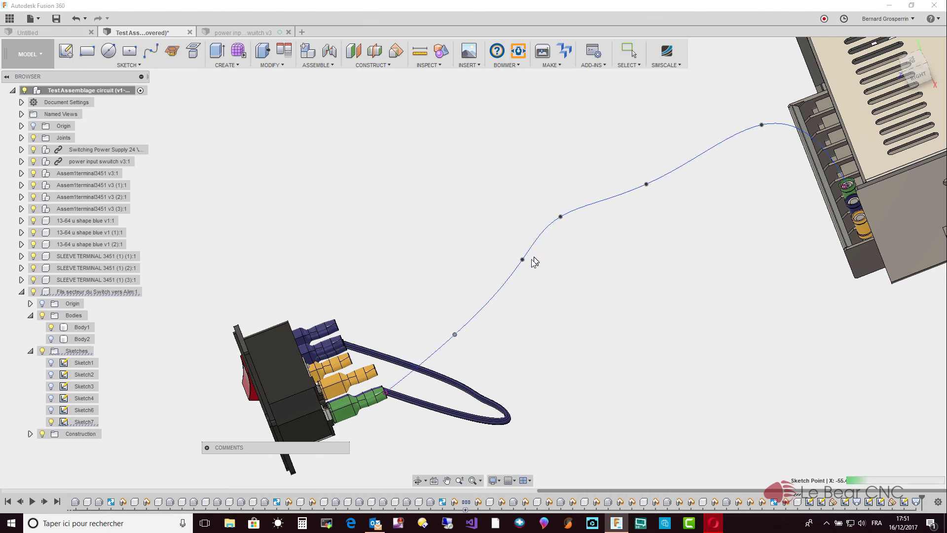
pyautogui.moveTo(522, 262); pyautogui.dragTo(518, 277)
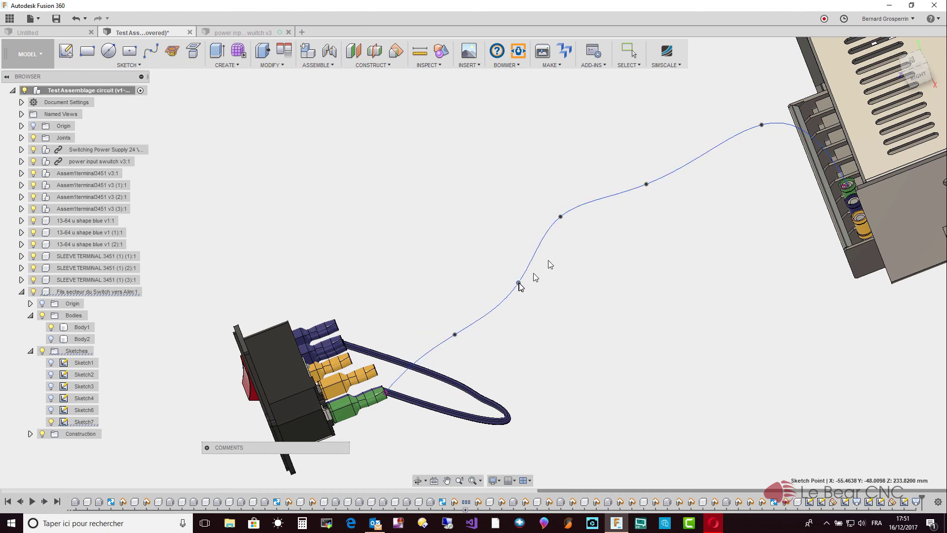
# Lower the three remaining spline points toward the power supply to smooth the wire's path
pyautogui.moveTo(560, 217); pyautogui.dragTo(570, 240)
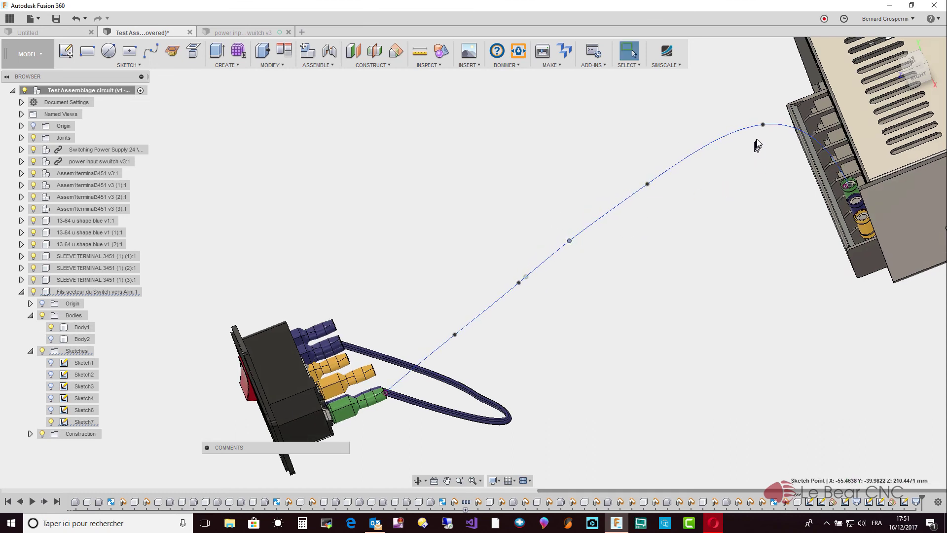
pyautogui.moveTo(763, 126); pyautogui.dragTo(760, 136)
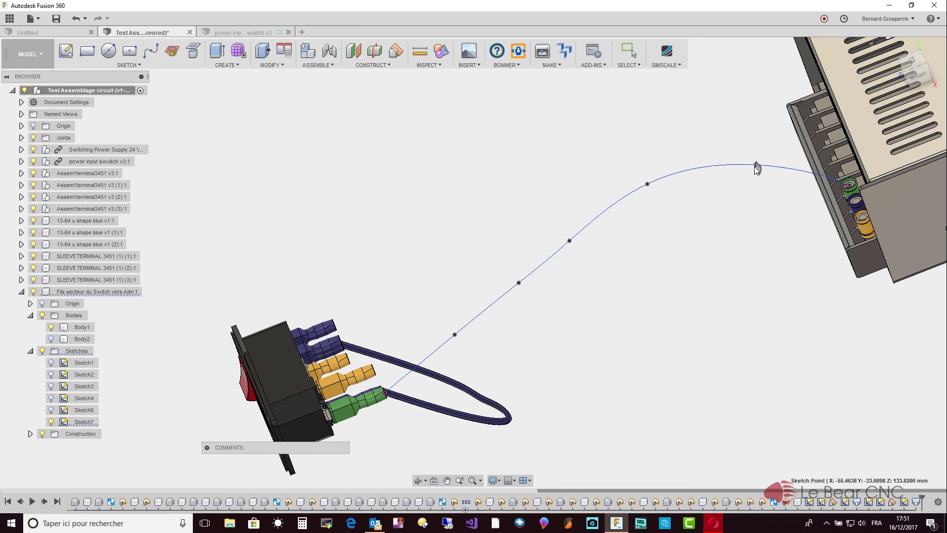
pyautogui.moveTo(647, 184); pyautogui.dragTo(651, 196)
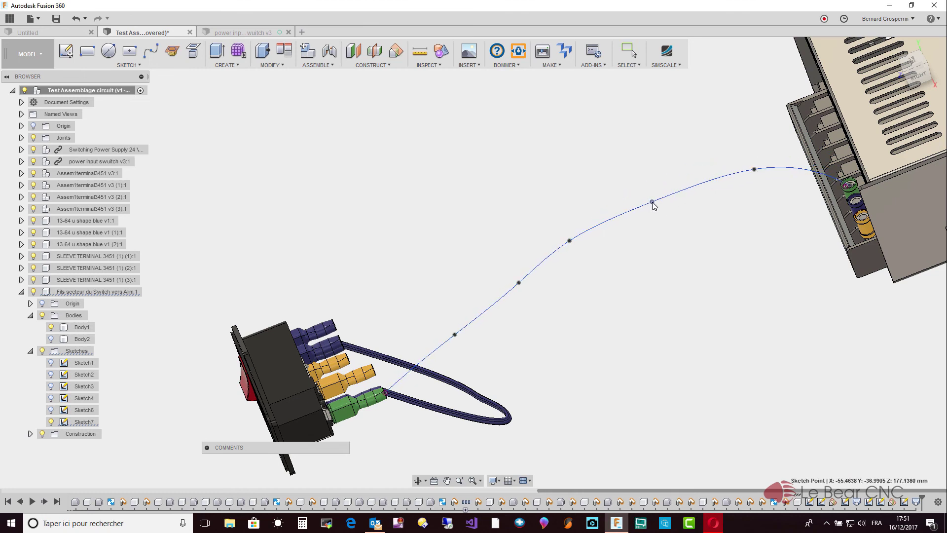
# Show Body2 to check the green wire's new path, and hide it again
pyautogui.click(66, 339)
pyautogui.click(51, 338)
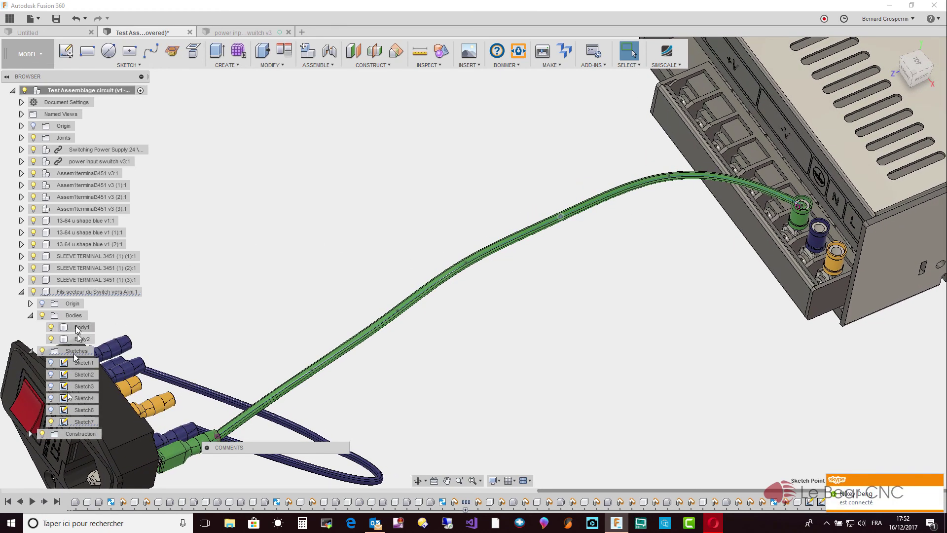
pyautogui.click(52, 339)
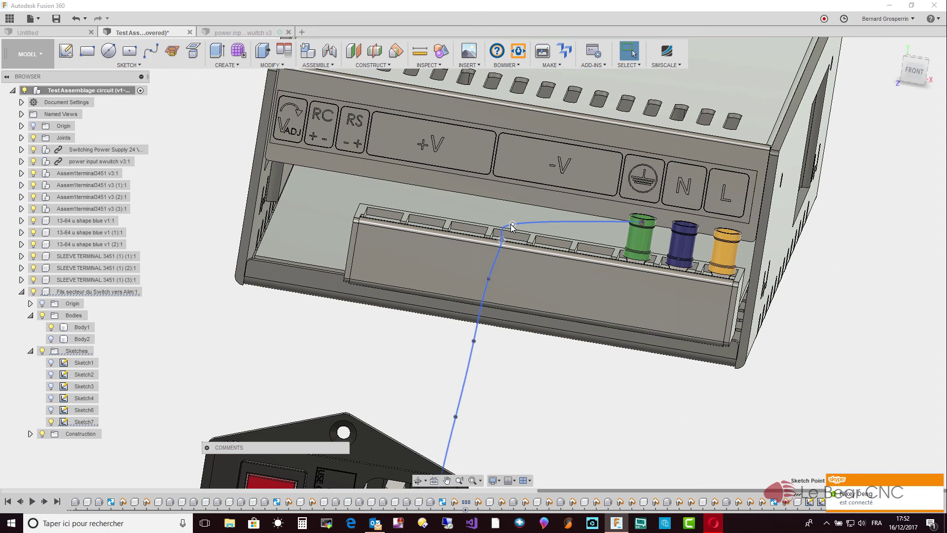
# Try to shift the spline point nearest the power supply freehand toward the green sleeve in a front view, and undo it
pyautogui.moveTo(510, 224); pyautogui.dragTo(560, 221)
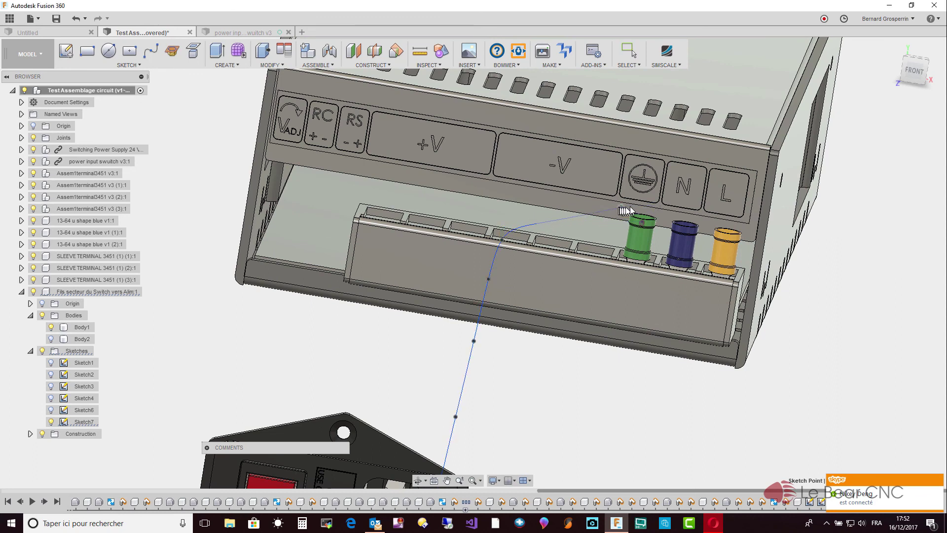
pyautogui.moveTo(630, 207); pyautogui.dragTo(600, 197)
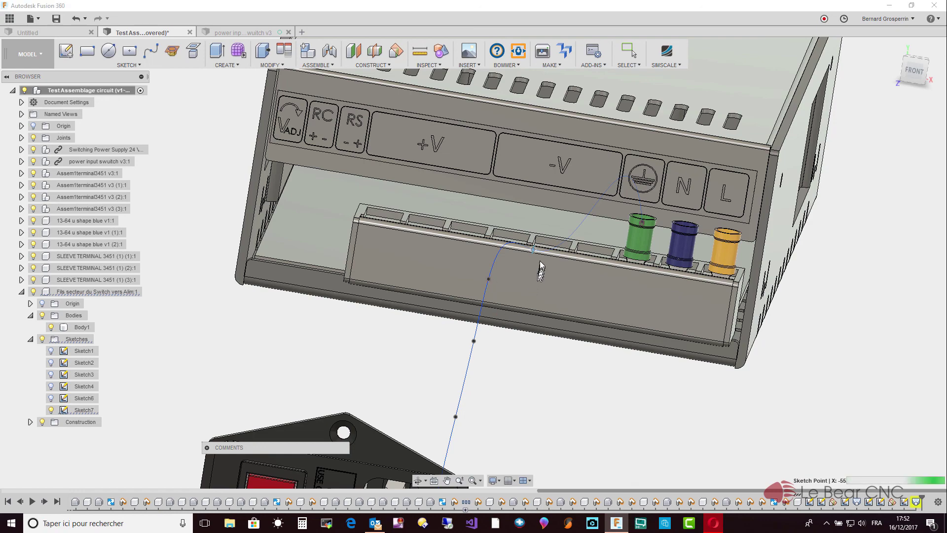
pyautogui.moveTo(540, 260); pyautogui.dragTo(540, 251)
pyautogui.scroll(3, 529, 247)
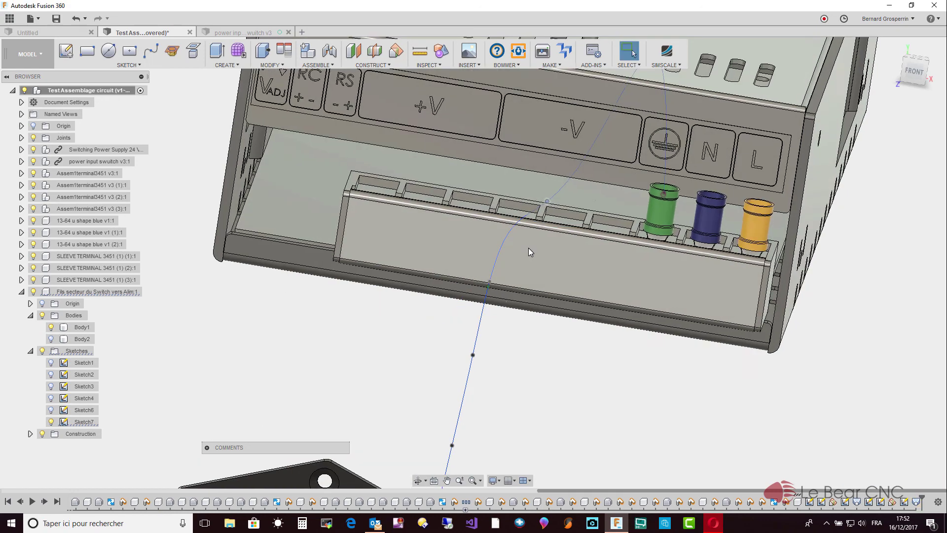
pyautogui.keyDown('shift'); pyautogui.moveTo(535, 246); pyautogui.dragTo(620, 374, button='middle'); pyautogui.keyUp('shift')
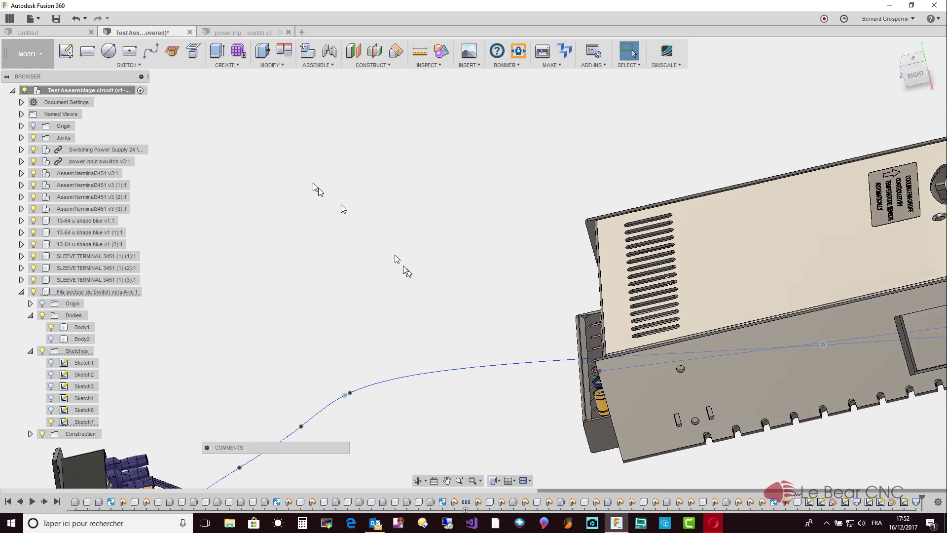
pyautogui.click(74, 20)
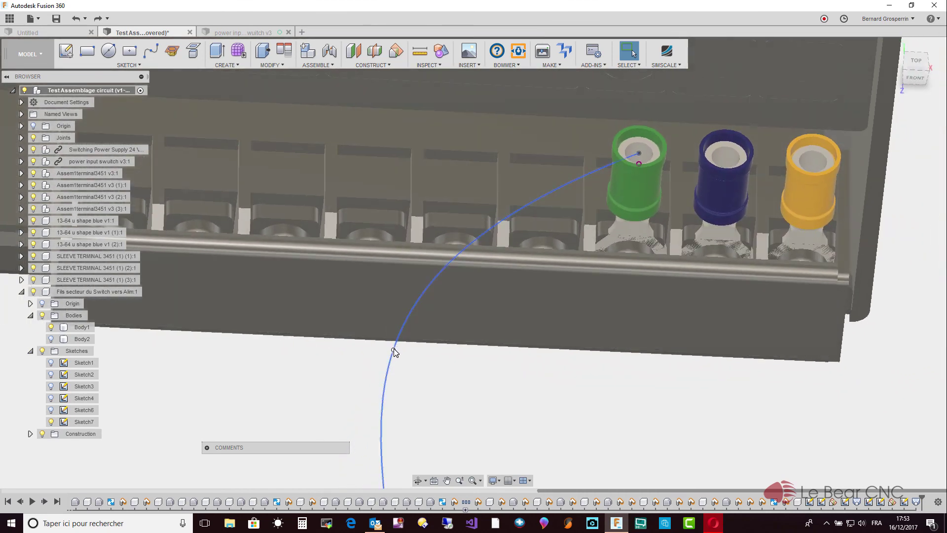
# Try shifting the same spline point sideways freehand from an upper front view of the terminals, and undo the move
pyautogui.moveTo(393, 351); pyautogui.dragTo(397, 352)
pyautogui.press('Escape')
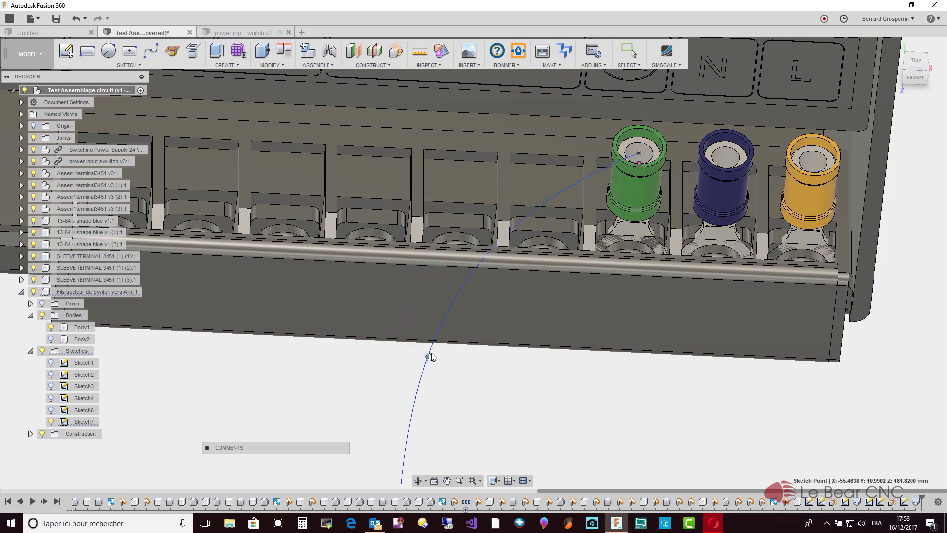
pyautogui.moveTo(442, 348); pyautogui.dragTo(462, 347)
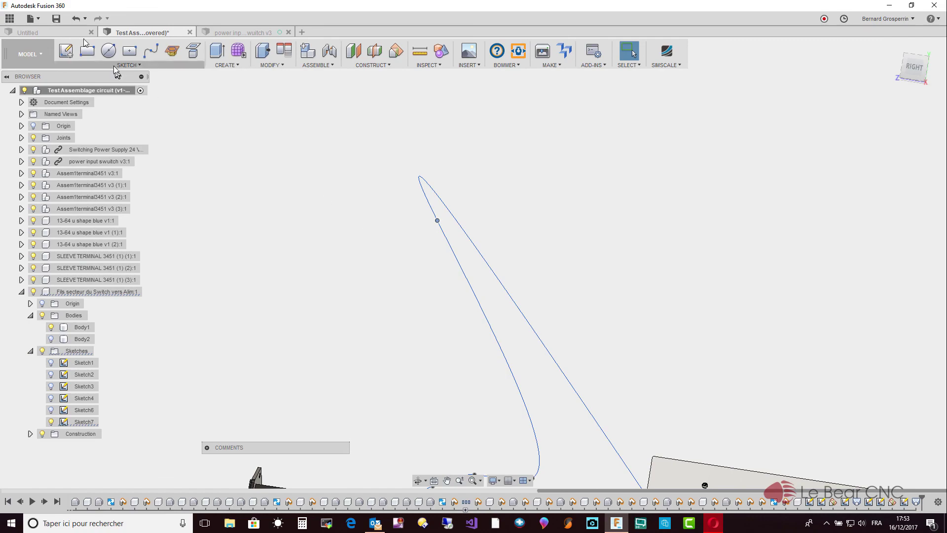
pyautogui.click(77, 24)
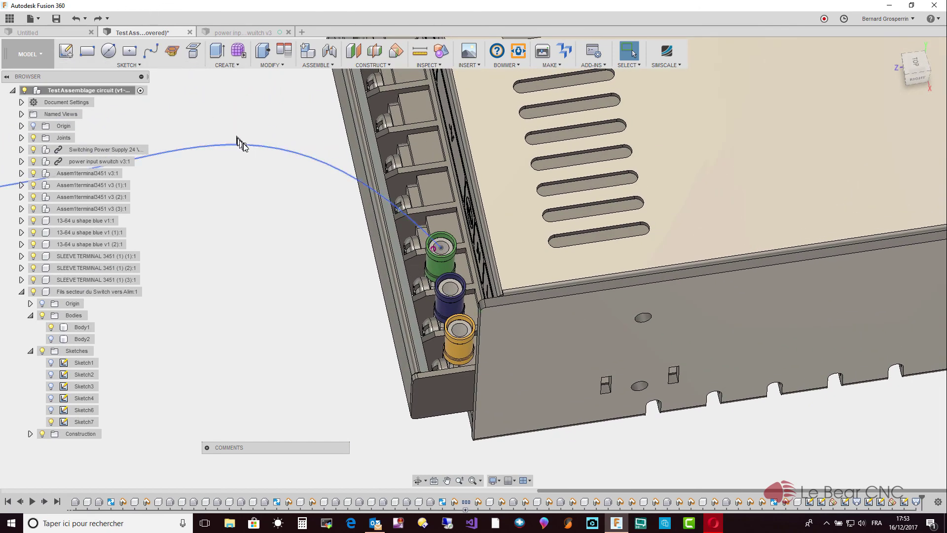
# Using Move/Copy, shift the spline point nearest the power supply about 10.7 mm in Z and about 5.7 mm in X
pyautogui.rightClick(246, 147)
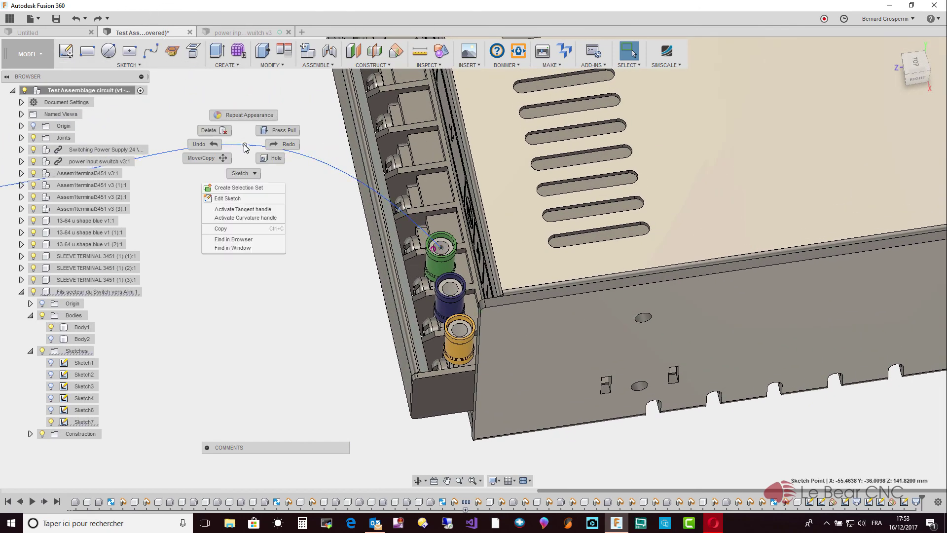
pyautogui.click(224, 162)
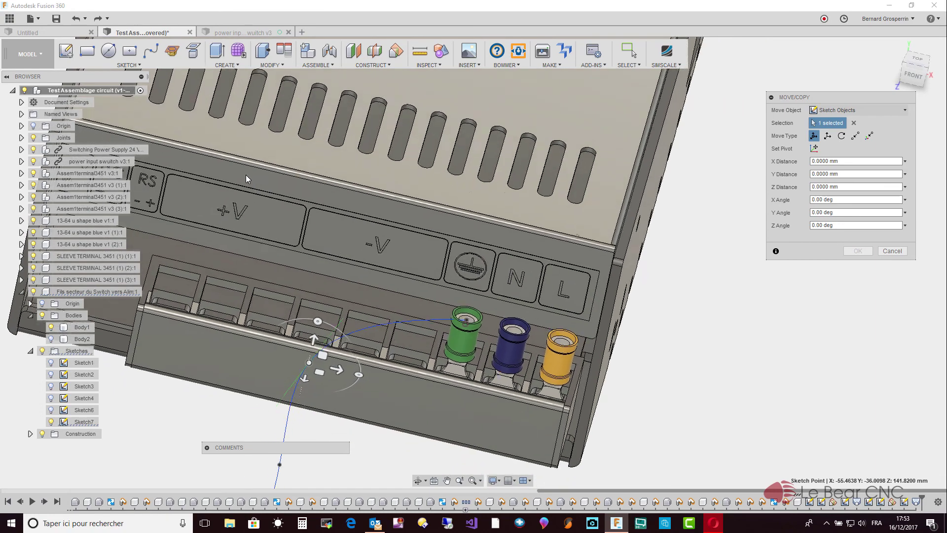
pyautogui.moveTo(345, 361); pyautogui.dragTo(398, 376)
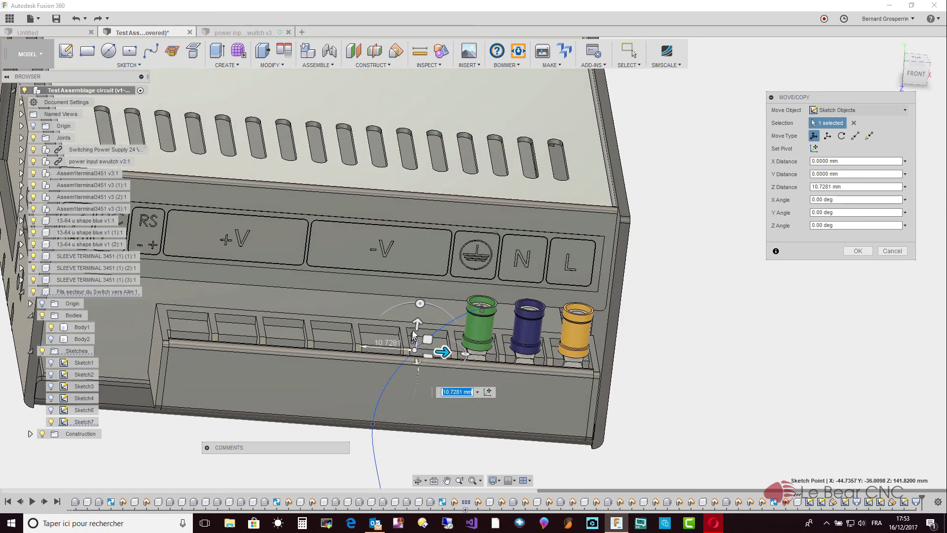
pyautogui.moveTo(414, 320); pyautogui.dragTo(418, 297)
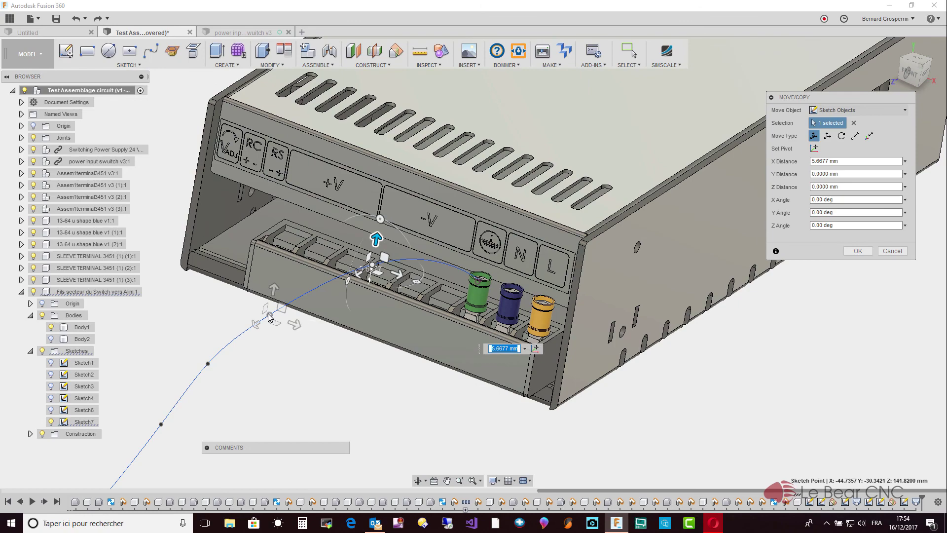
# Move the next two spline points toward the switch about 4.3 mm and 8.9 mm in Z, and finish the move
pyautogui.click(270, 317)
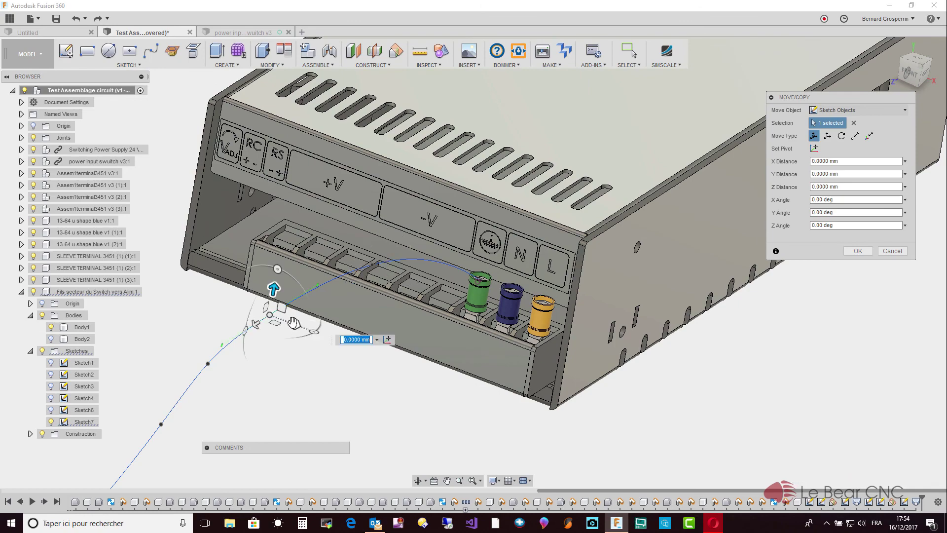
pyautogui.moveTo(294, 322); pyautogui.dragTo(306, 329)
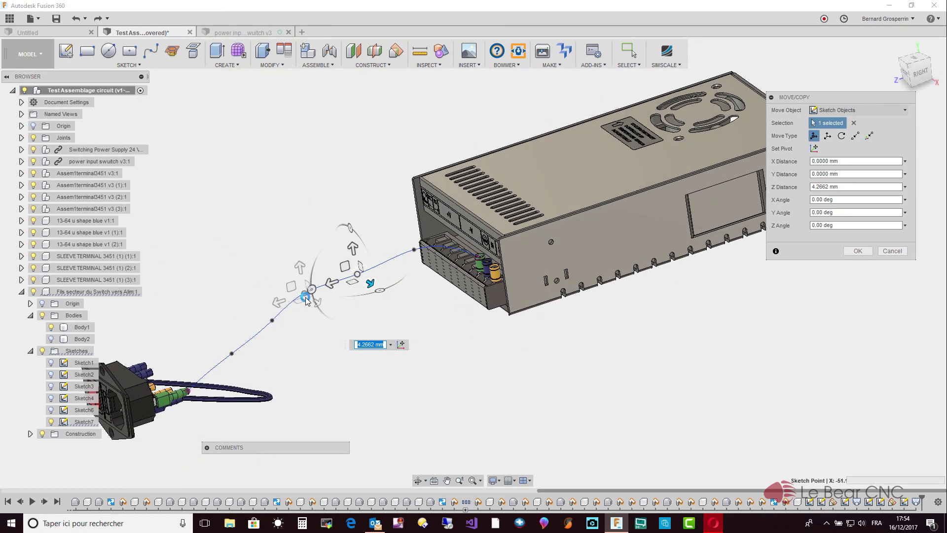
pyautogui.moveTo(306, 299); pyautogui.dragTo(321, 309)
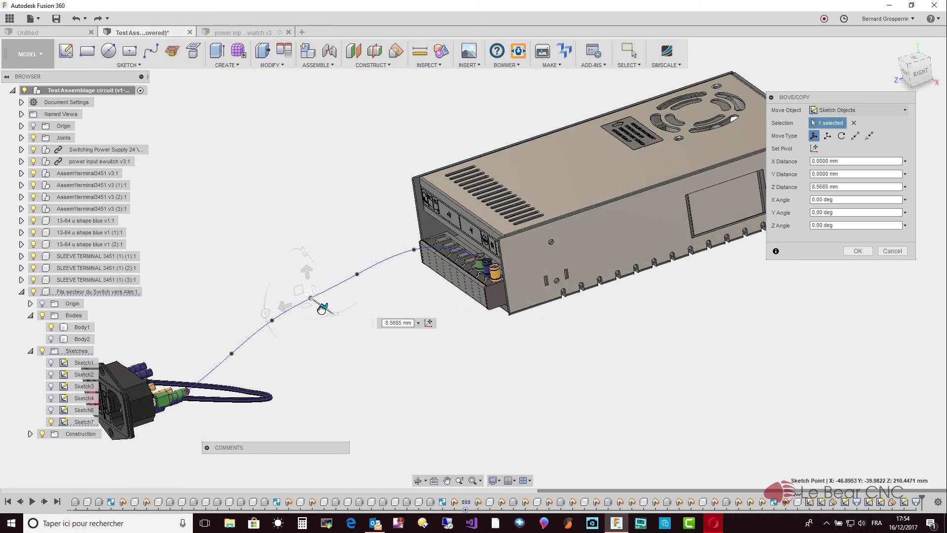
pyautogui.keyDown('shift'); pyautogui.moveTo(292, 321); pyautogui.dragTo(423, 331, button='middle'); pyautogui.keyUp('shift')
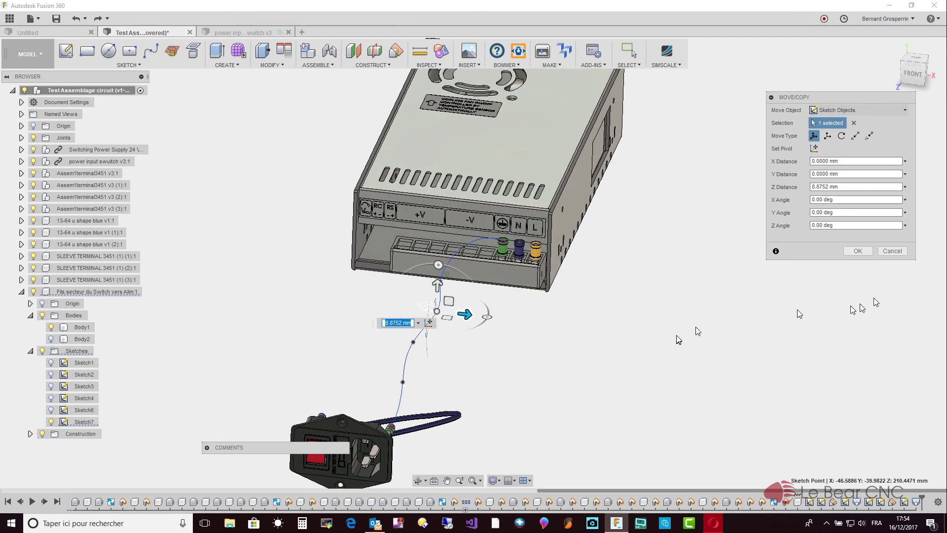
pyautogui.click(858, 251)
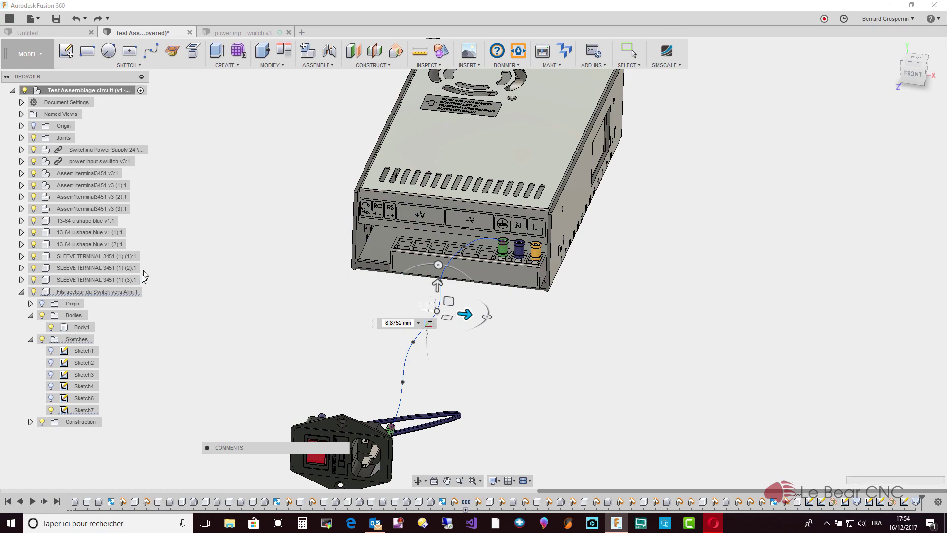
# Make the green wire body Body2 visible over its adjusted spline
pyautogui.click(52, 340)
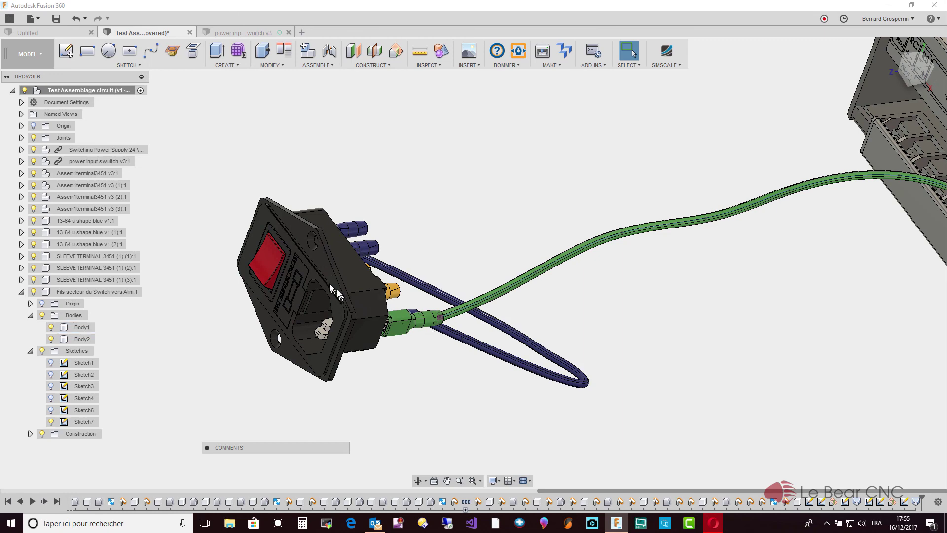
pyautogui.click(330, 284)
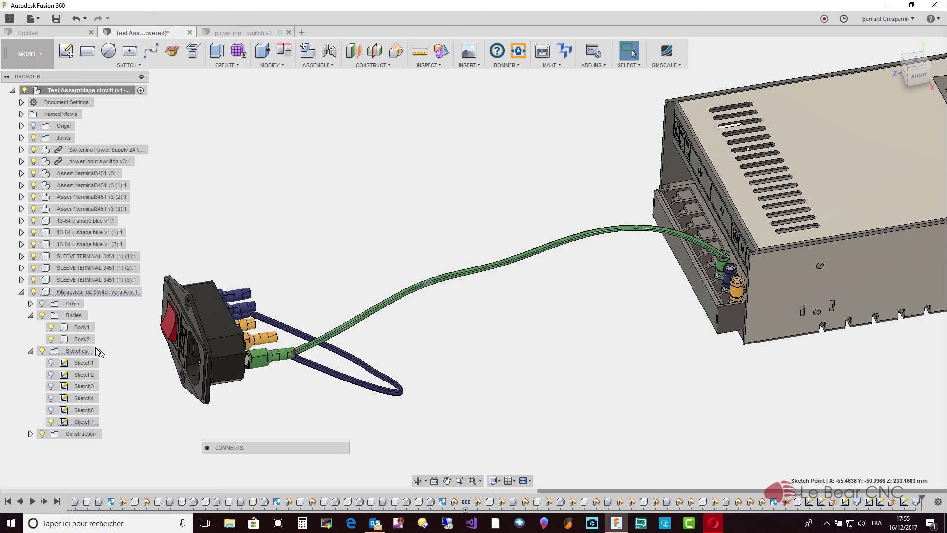
# Hide the green wire body Body2 and select its path spline to check the curve's length
pyautogui.click(51, 338)
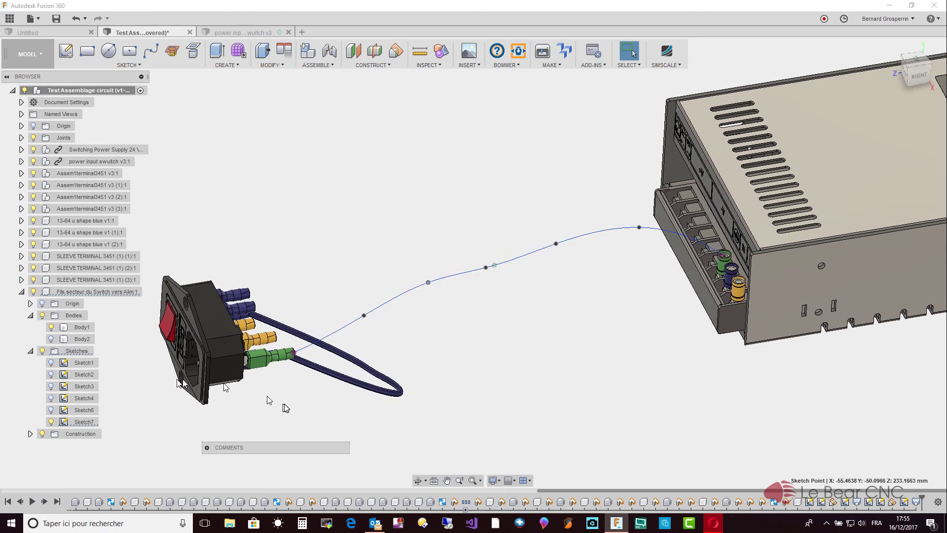
pyautogui.click(387, 302)
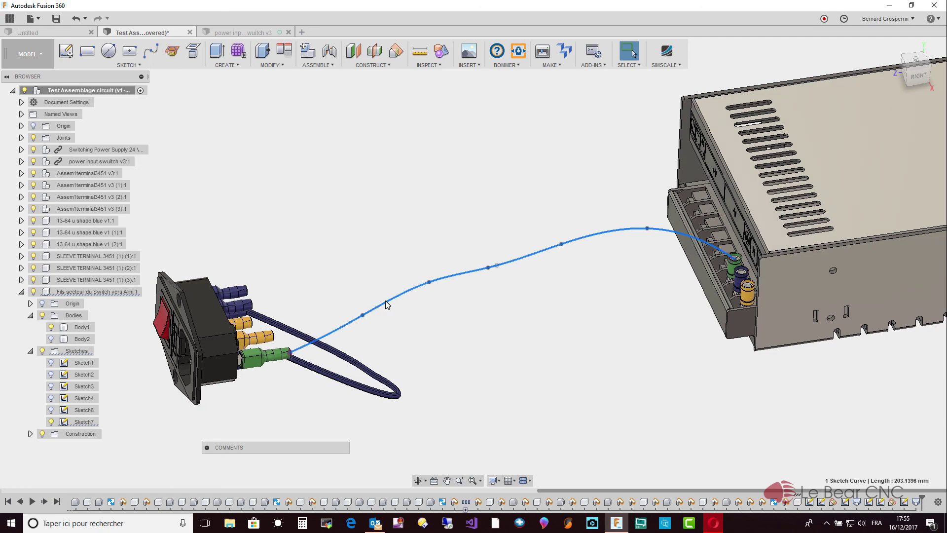
pyautogui.scroll(-5, 387, 305)
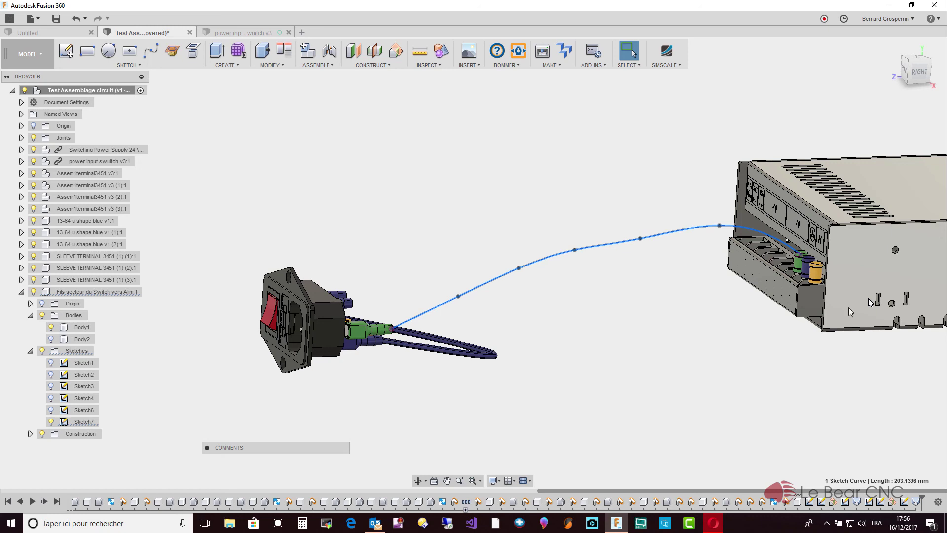
# Show the green wire body Body2 again, hide the wire component's sketches, and collapse that component in the browser
pyautogui.click(51, 339)
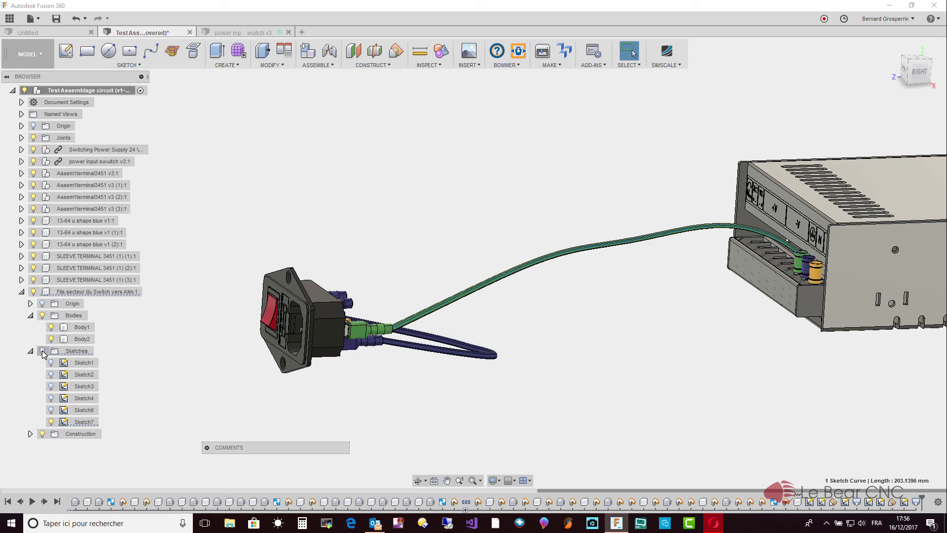
pyautogui.click(22, 292)
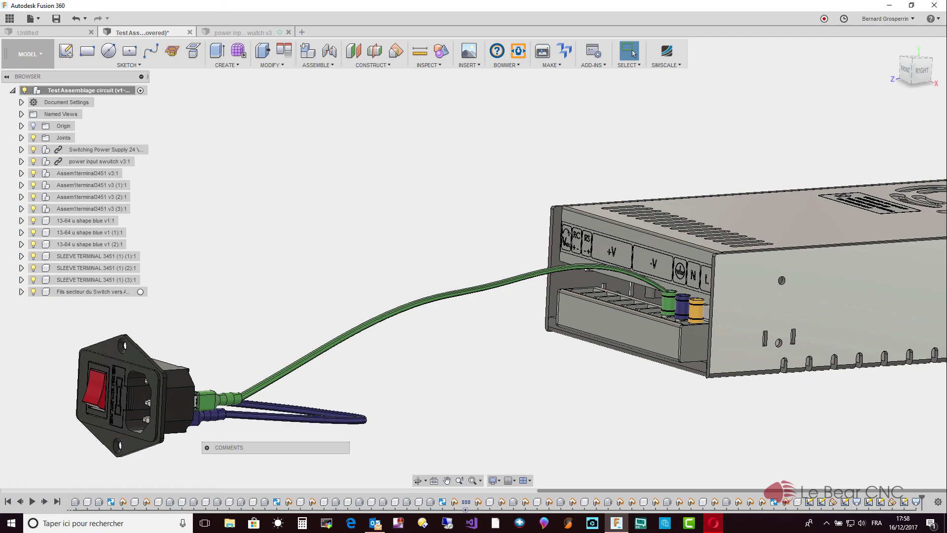
pyautogui.moveTo(602, 331)
pyautogui.keyDown('shift'); pyautogui.mouseDown(button='middle')
pyautogui.moveTo(609, 362)
pyautogui.moveTo(595, 330)
pyautogui.moveTo(548, 324)
pyautogui.mouseUp(button='middle'); pyautogui.keyUp('shift')
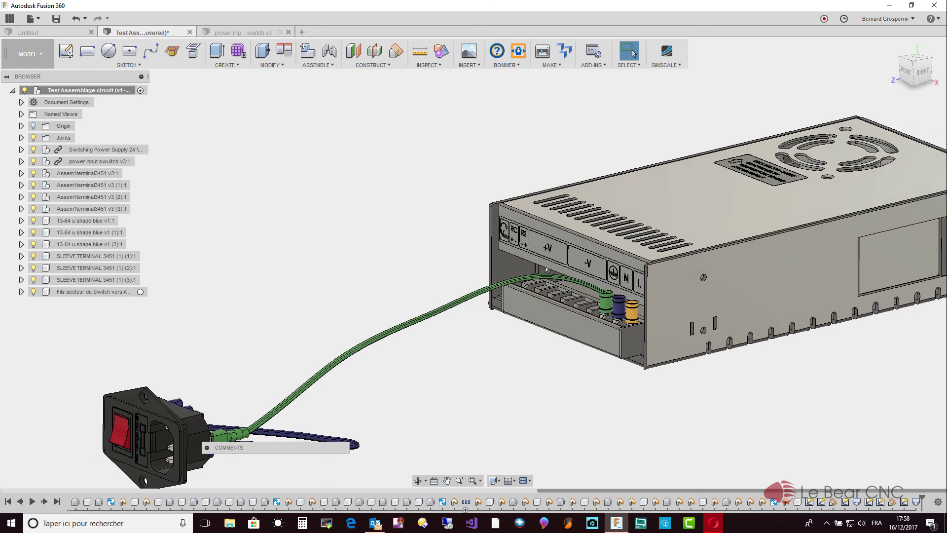